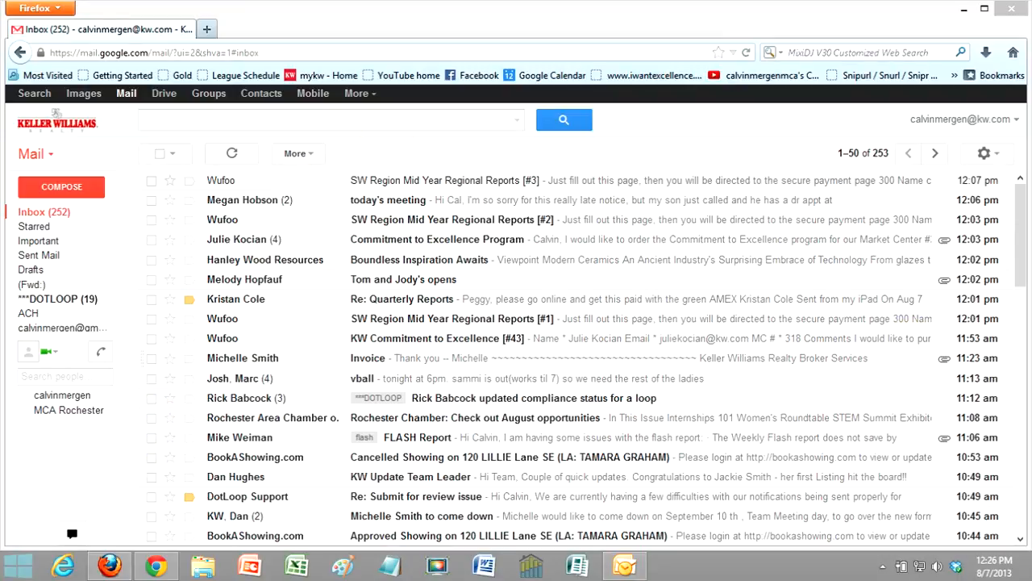
# - Switch between Firefox and Chrome to compare the Keller Williams mailbox with the personal Gmail mailbox
pyautogui.click(1019, 199)
pyautogui.moveTo(1018, 198)
pyautogui.mouseDown()
pyautogui.moveTo(1017, 250)
pyautogui.moveTo(1018, 194)
pyautogui.mouseUp()
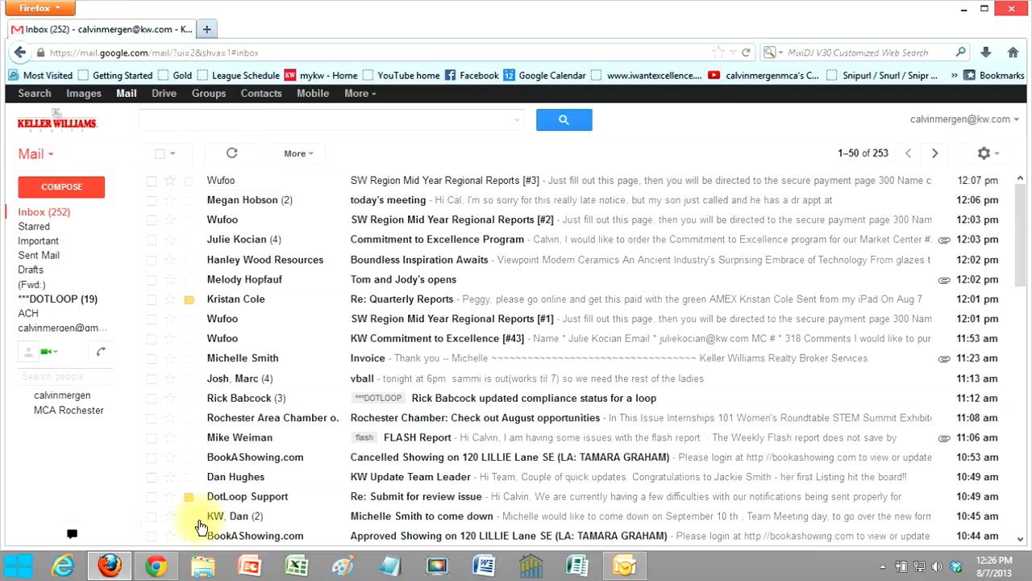
pyautogui.click(167, 568)
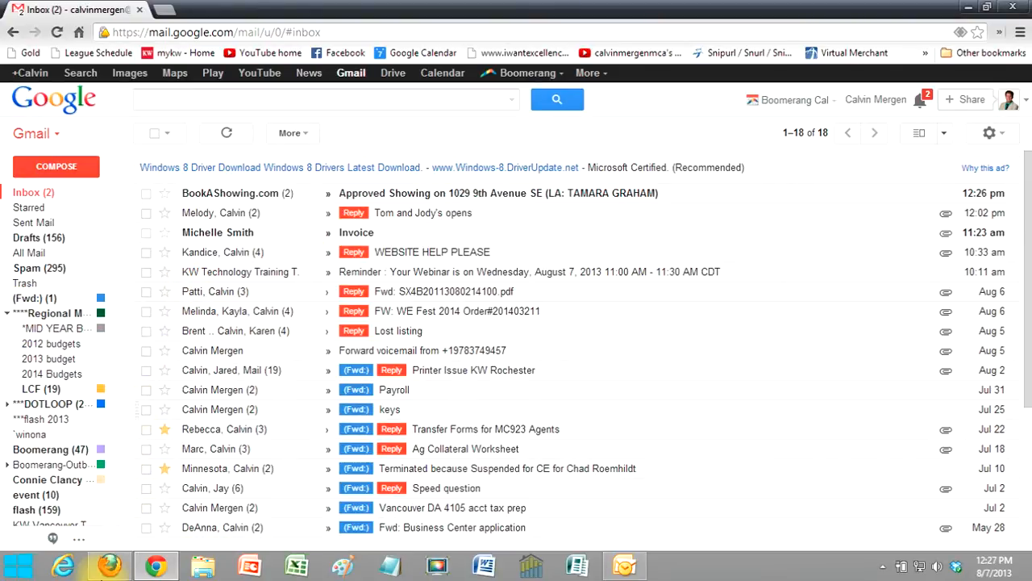
pyautogui.click(105, 568)
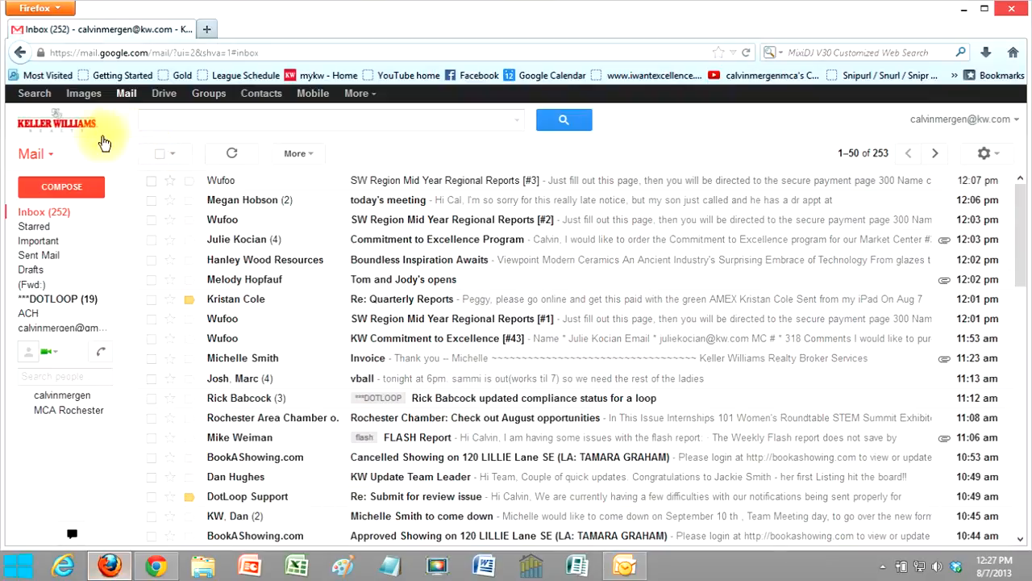
pyautogui.click(167, 571)
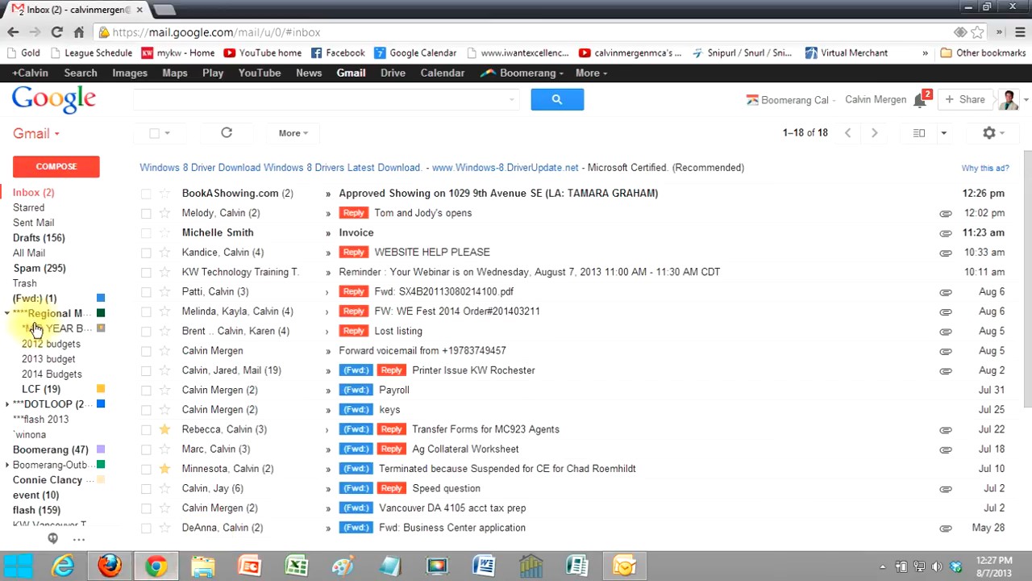
# - Collapse the Regional label group in Gmail and compare the label list with the Keller Williams labels in Firefox
pyautogui.click(8, 313)
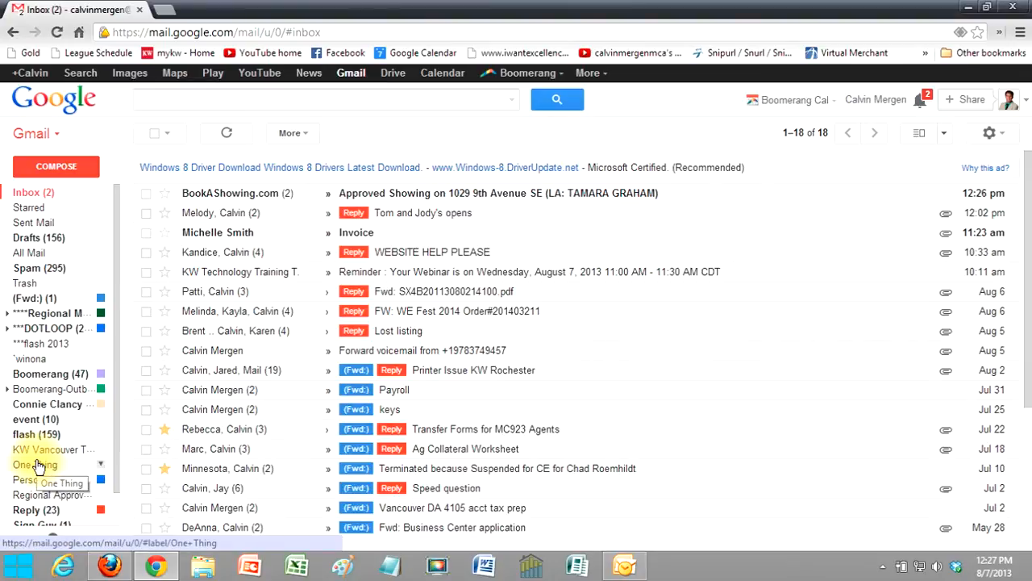
pyautogui.click(109, 566)
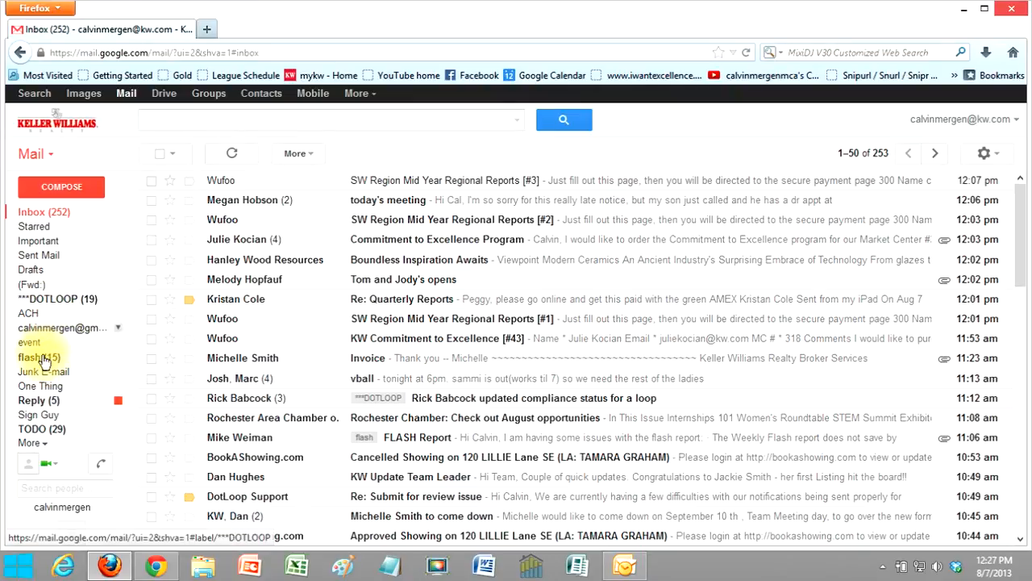
pyautogui.click(157, 565)
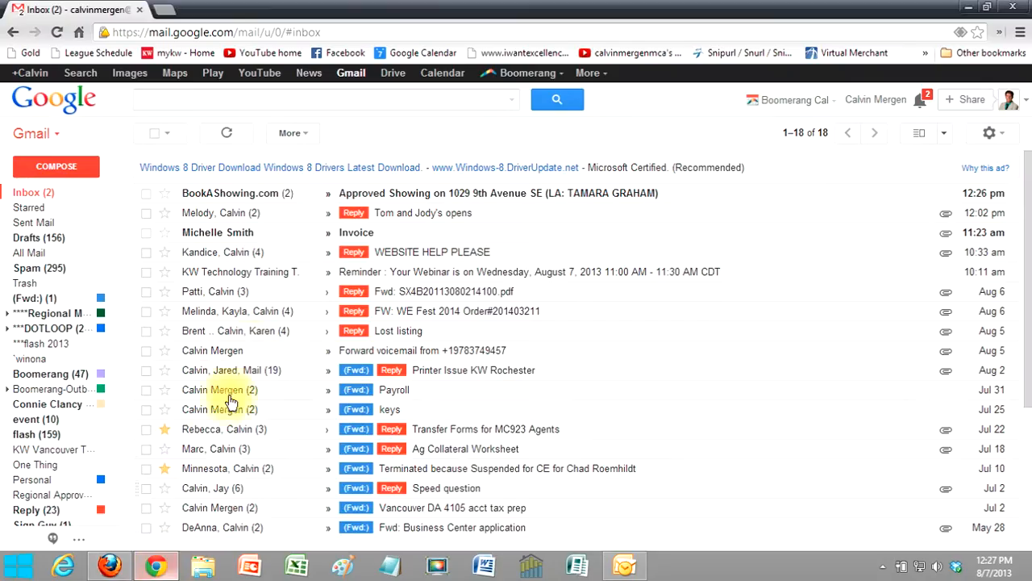
# - Look through the Gmail inbox and archive its newest conversation from BookAShowing.com
pyautogui.scroll(1, 536, 336)
pyautogui.scroll(-1, 537, 335)
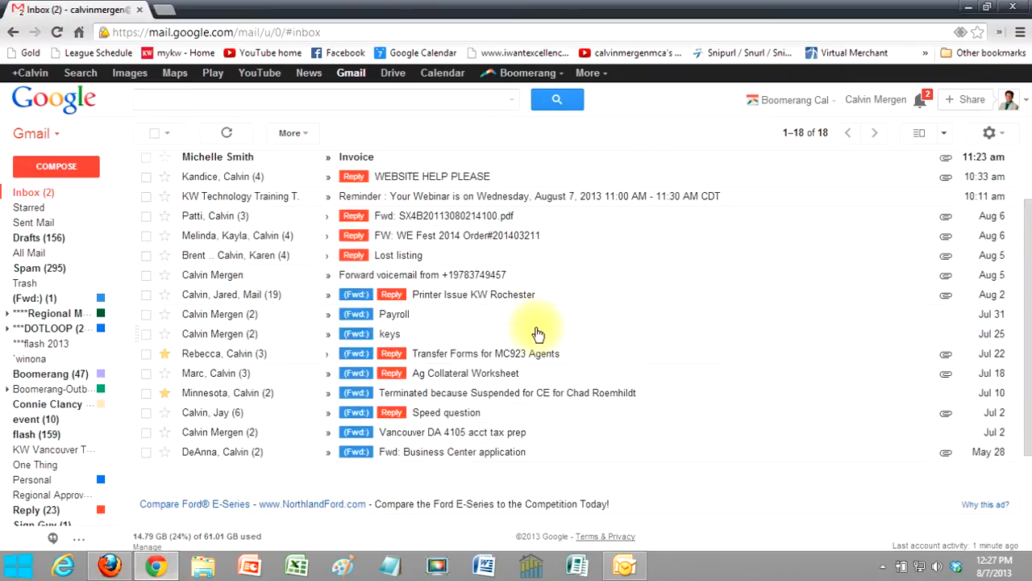
pyautogui.scroll(1, 524, 253)
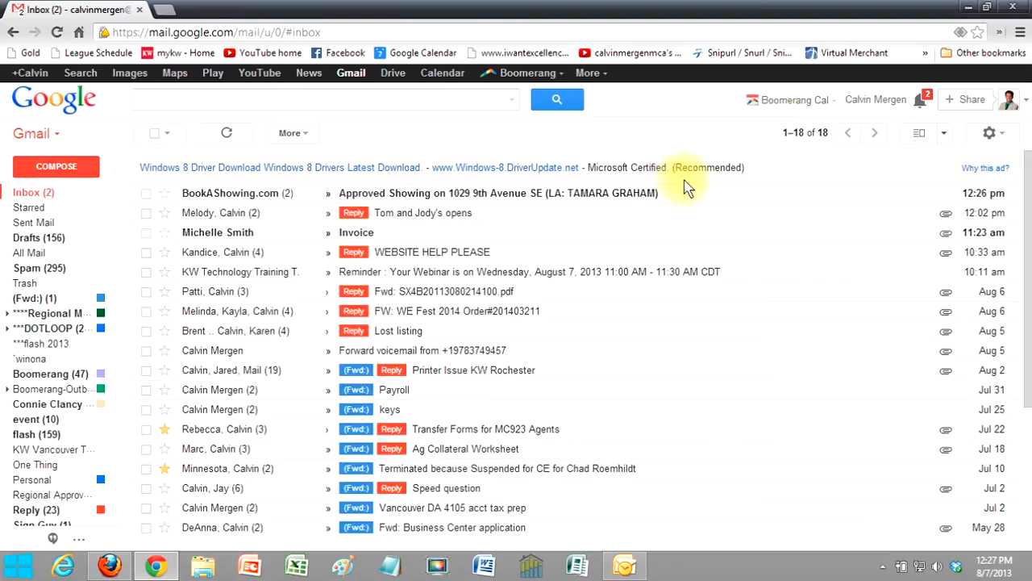
pyautogui.click(154, 195)
pyautogui.click(216, 132)
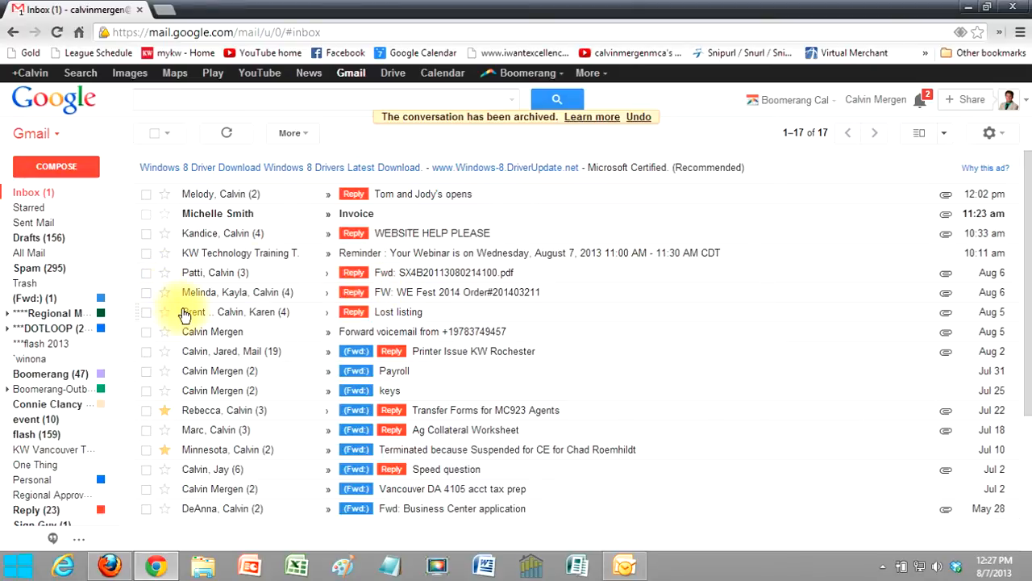
pyautogui.moveTo(185, 313)
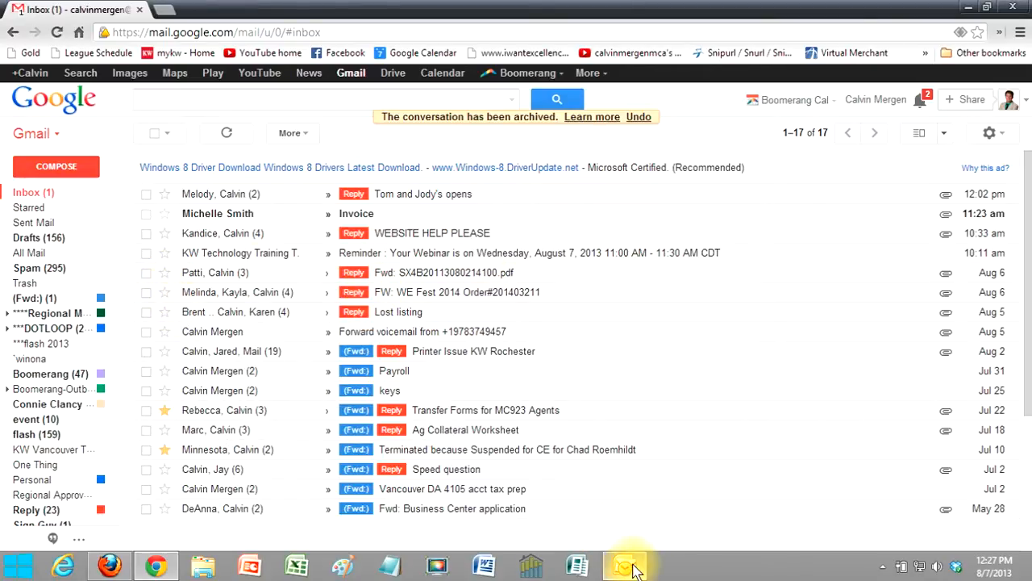
# - Switch to Outlook and look at the root folders of the Keller Williams and Gmail accounts
pyautogui.moveTo(635, 570)
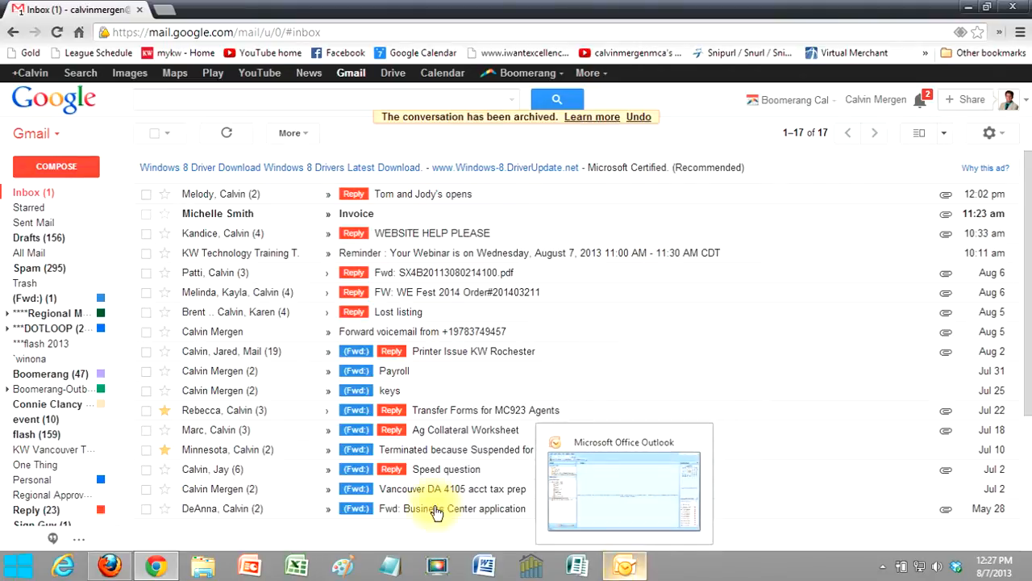
pyautogui.click(634, 570)
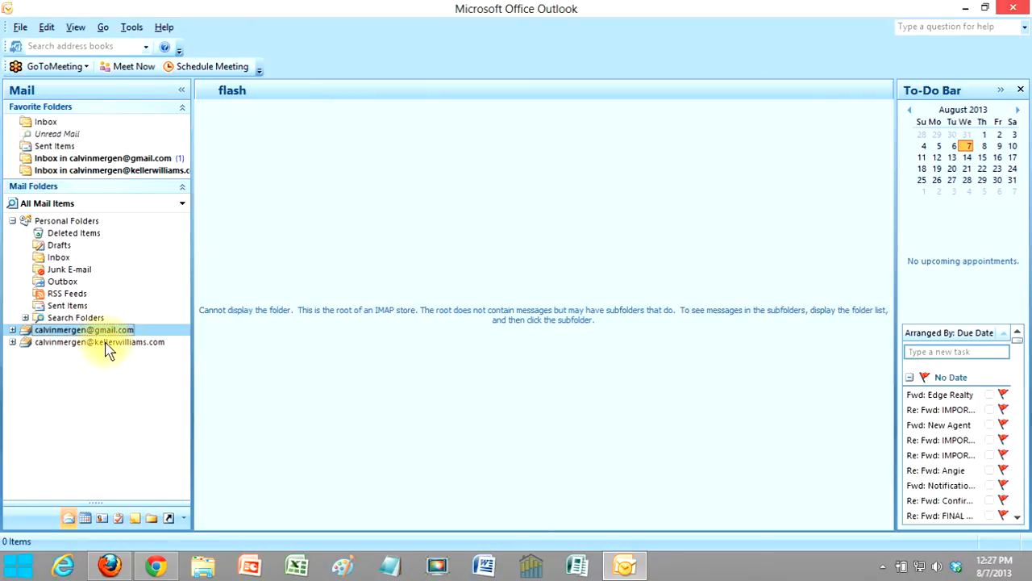
pyautogui.click(125, 347)
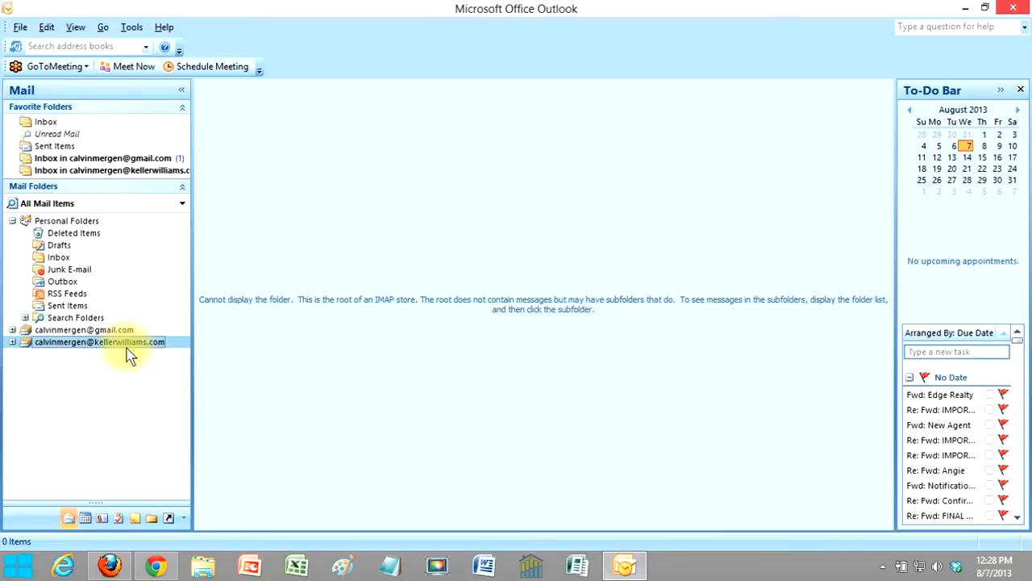
pyautogui.click(88, 331)
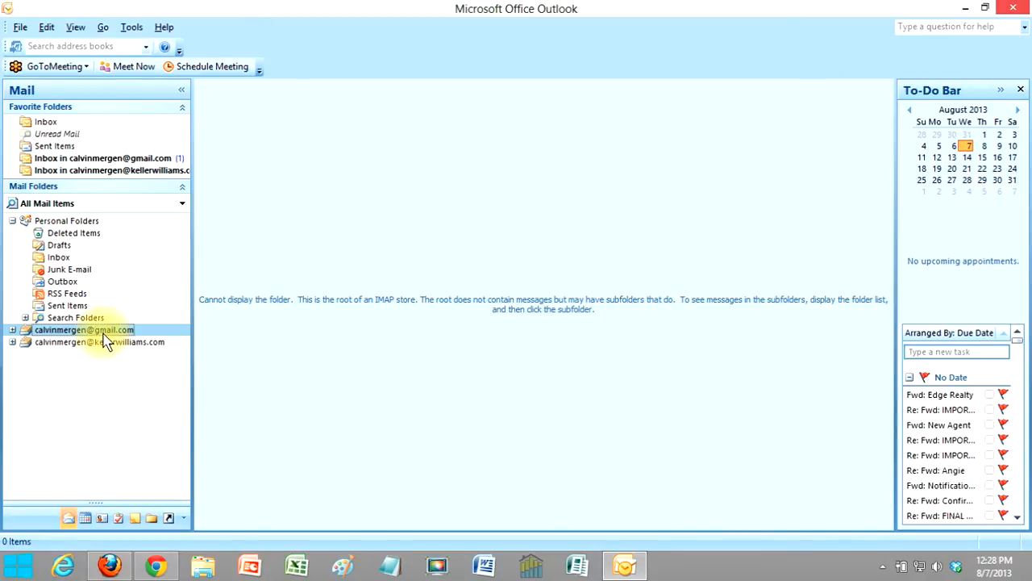
# - Display the favorite Inbox folder and open the e-mail Account Settings
pyautogui.click(131, 29)
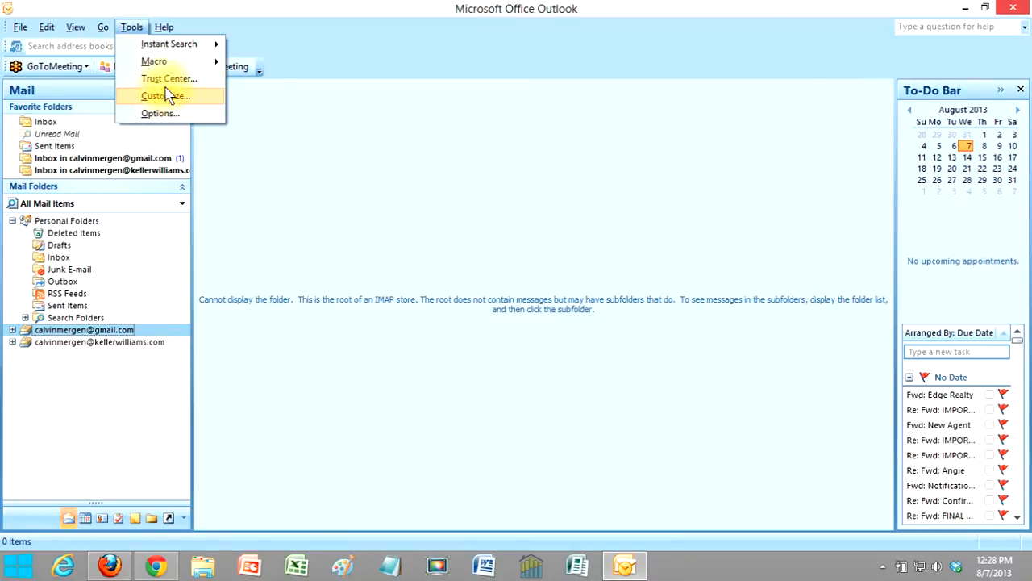
pyautogui.click(202, 25)
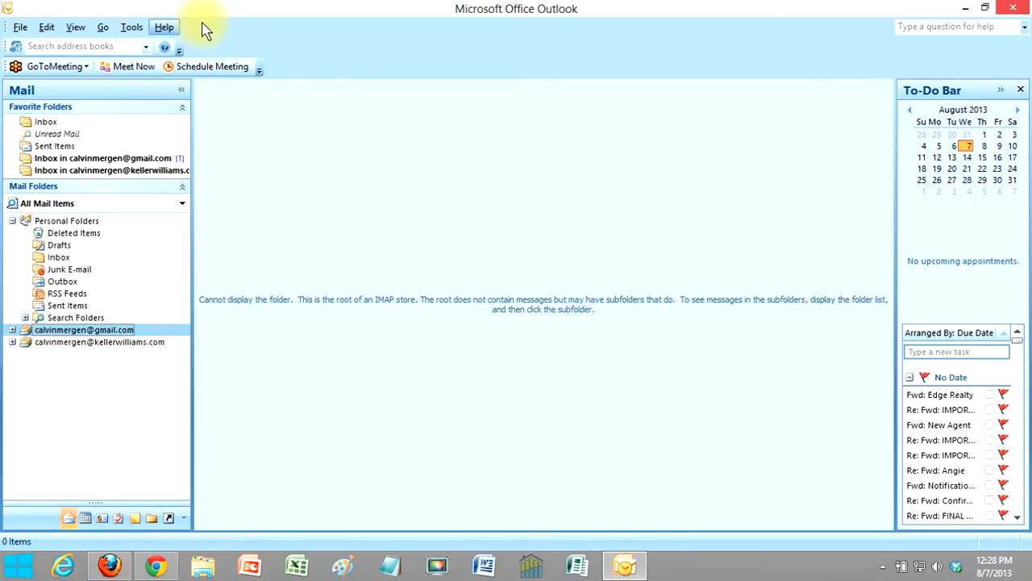
pyautogui.click(44, 121)
pyautogui.click(133, 27)
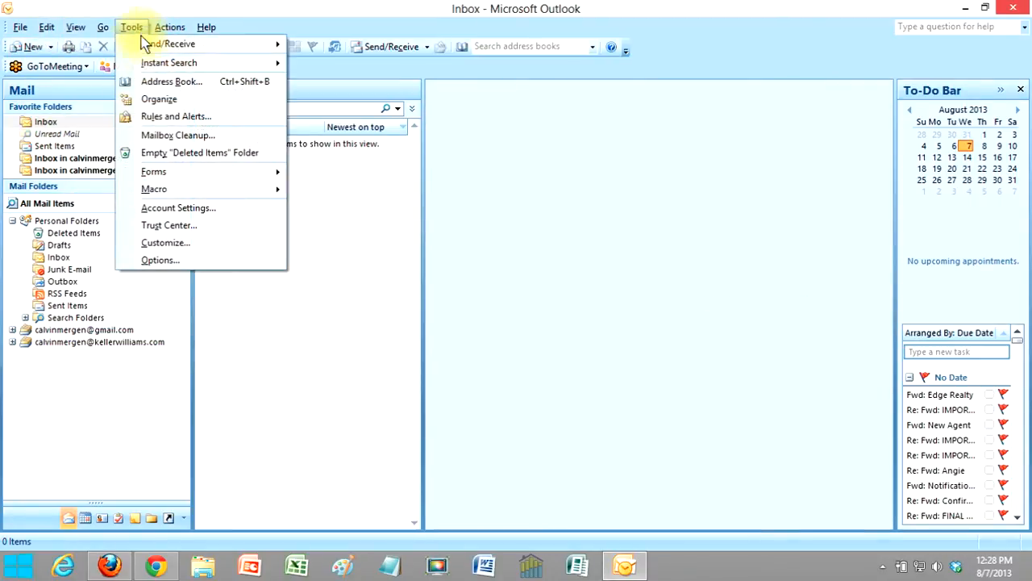
pyautogui.click(179, 207)
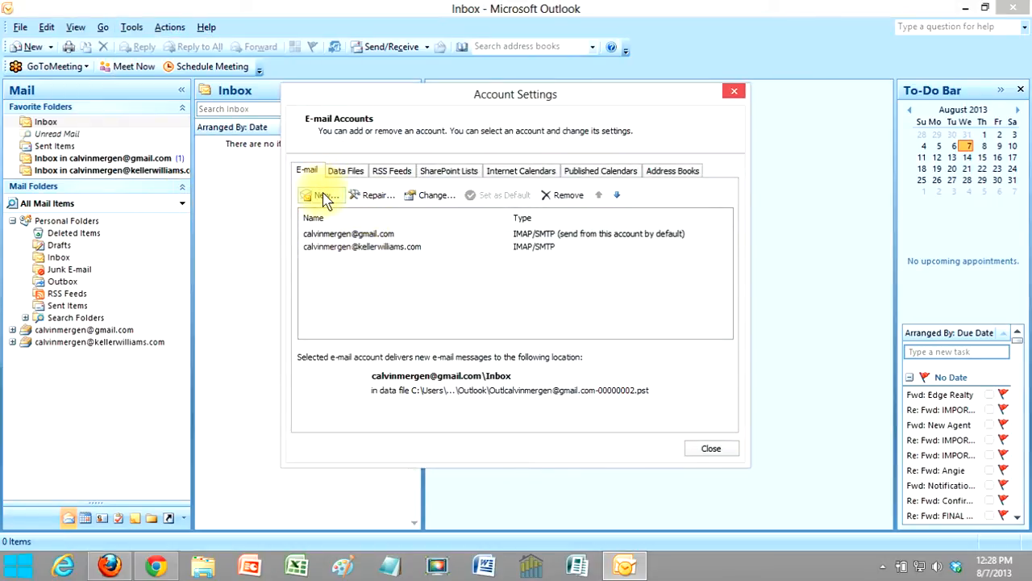
# - Open the Gmail account's settings for editing and check its incoming mail server
pyautogui.doubleClick(345, 234)
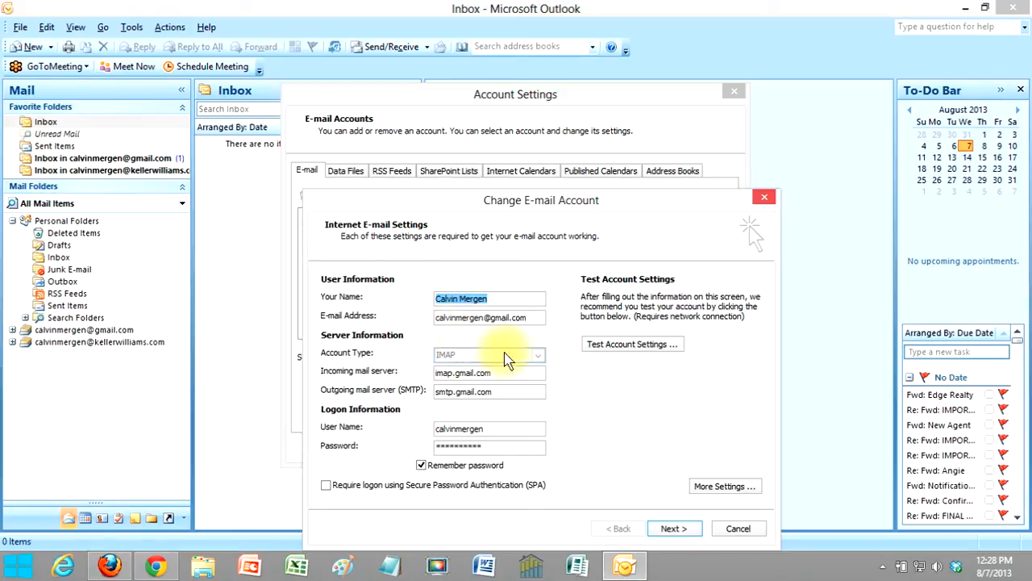
pyautogui.click(475, 372)
pyautogui.doubleClick(476, 372)
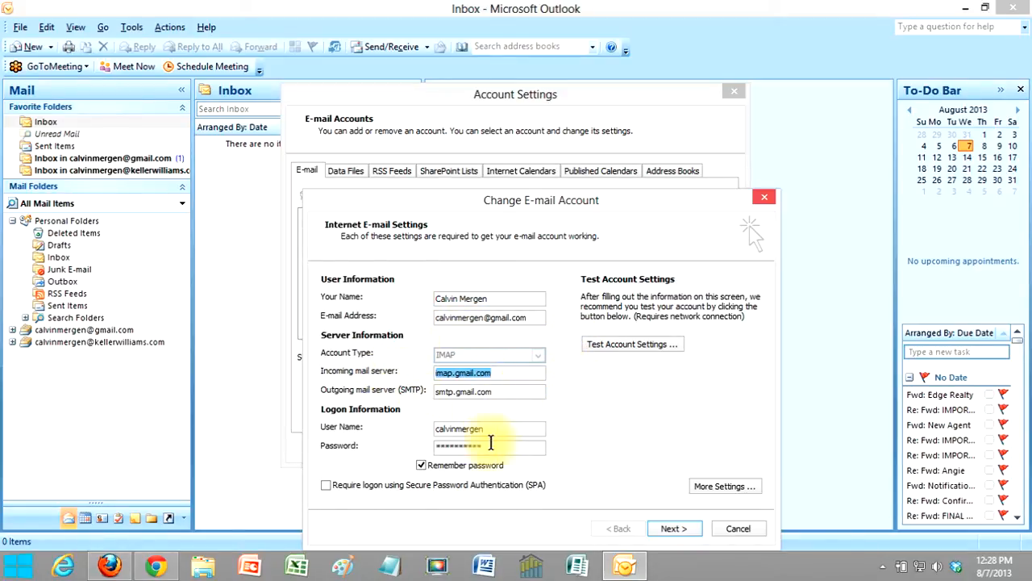
# - Review the Gmail account's additional settings for general information, sent-mail folder, outgoing server authentication and connection type
pyautogui.click(723, 486)
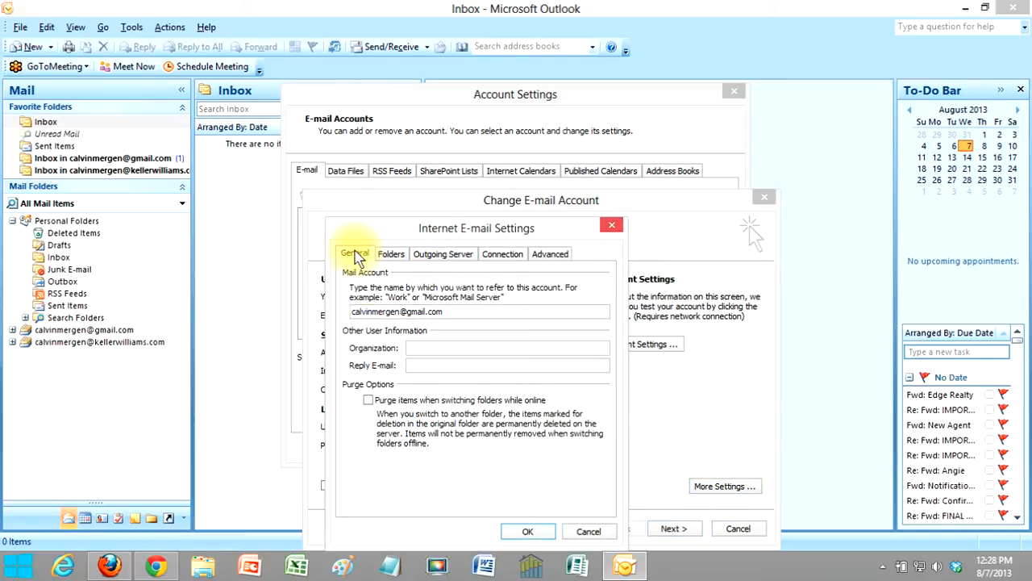
pyautogui.click(390, 255)
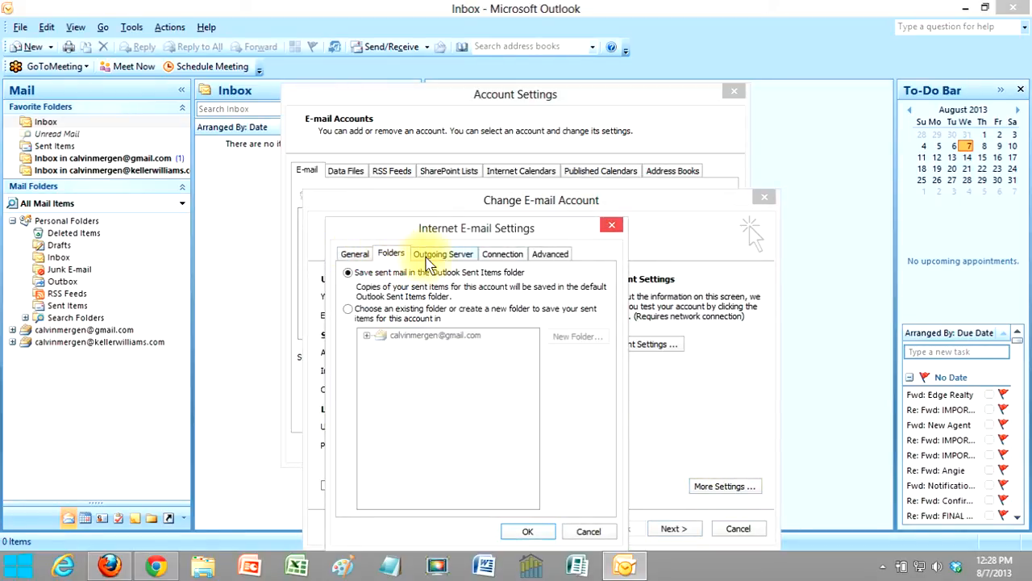
pyautogui.click(433, 257)
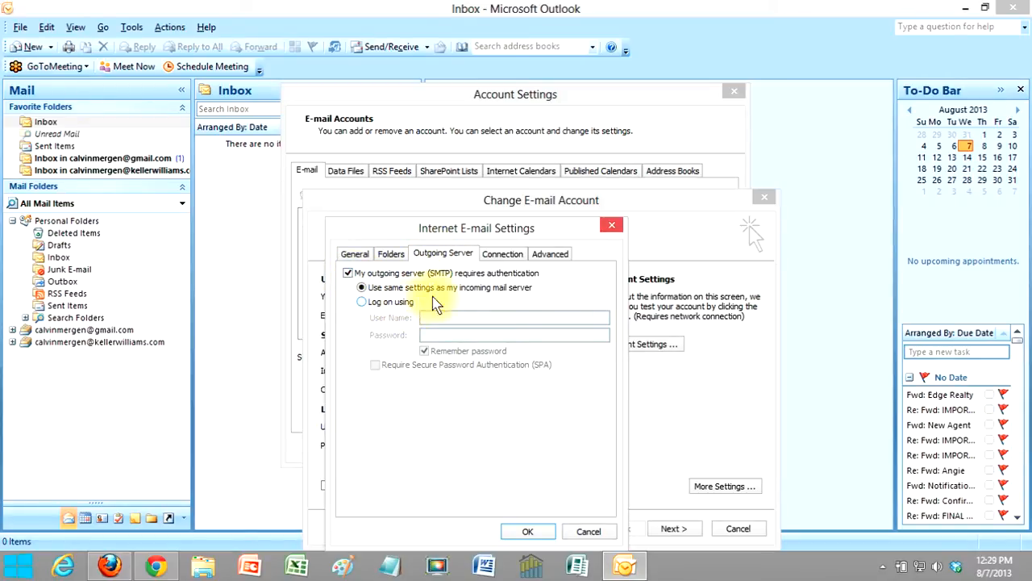
pyautogui.click(504, 254)
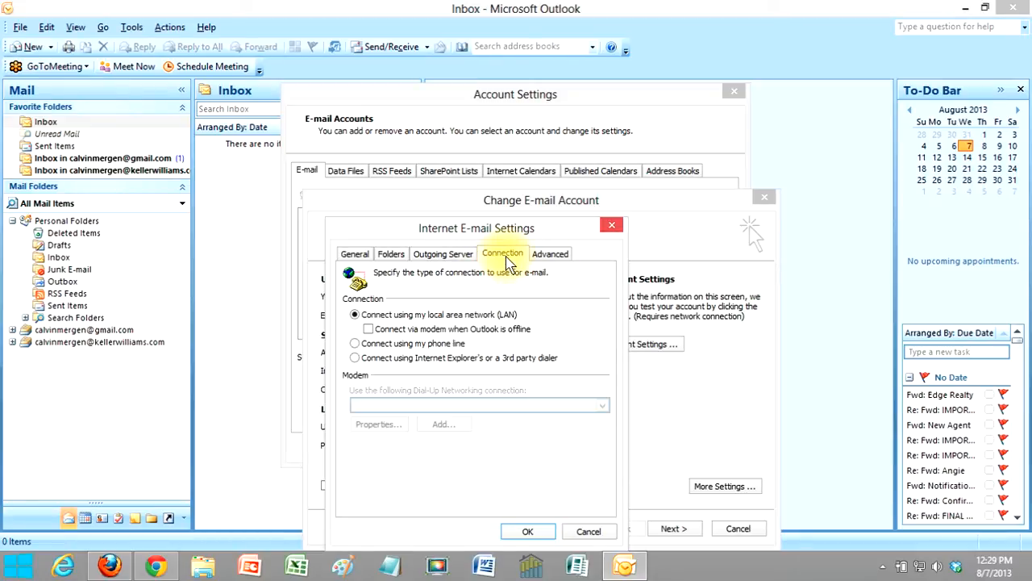
# - Examine the Gmail account's advanced IMAP and SMTP port numbers and encryption types, and accept the settings dialog
pyautogui.click(548, 254)
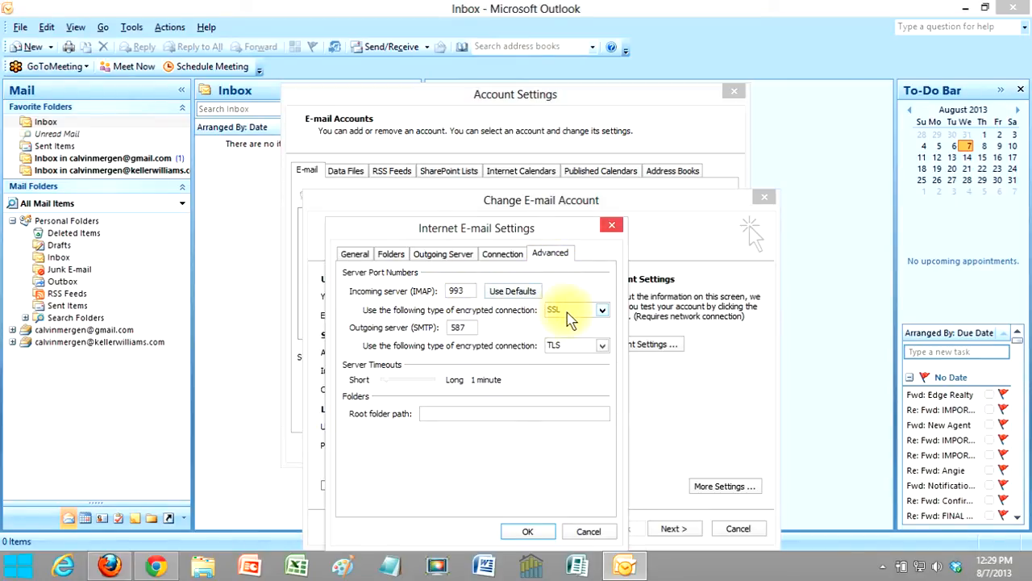
pyautogui.moveTo(472, 290); pyautogui.dragTo(427, 290)
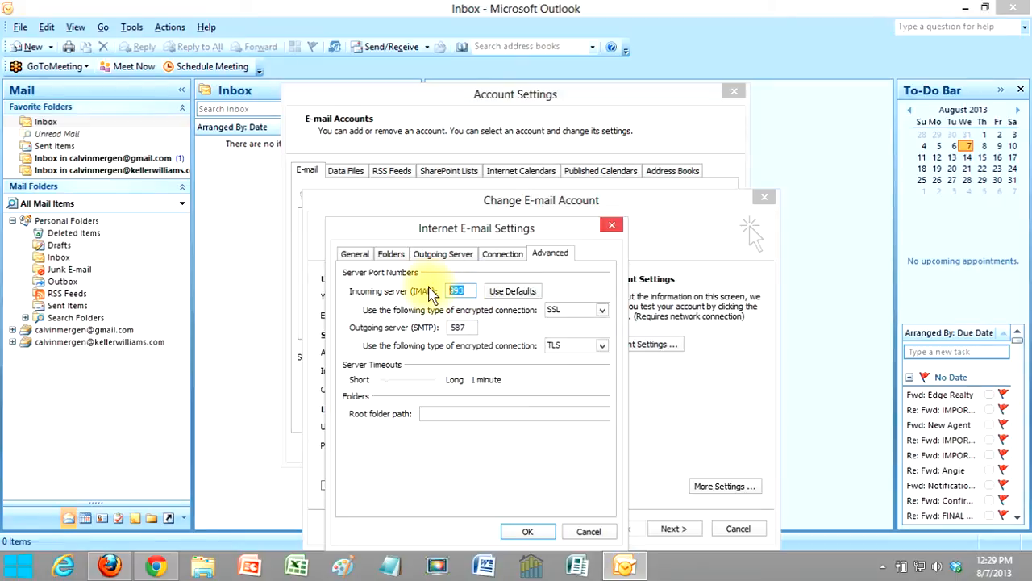
pyautogui.click(596, 308)
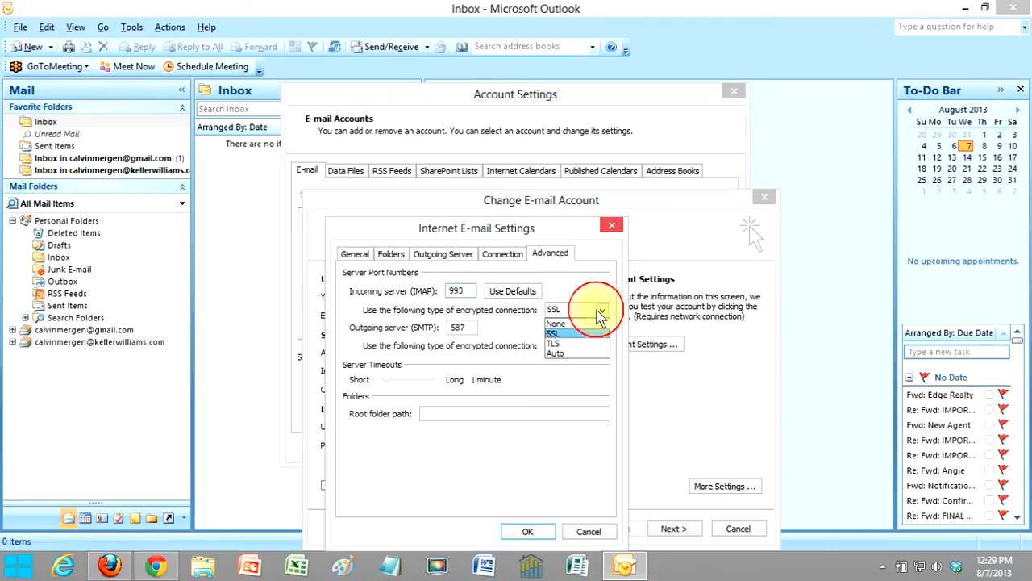
pyautogui.click(597, 309)
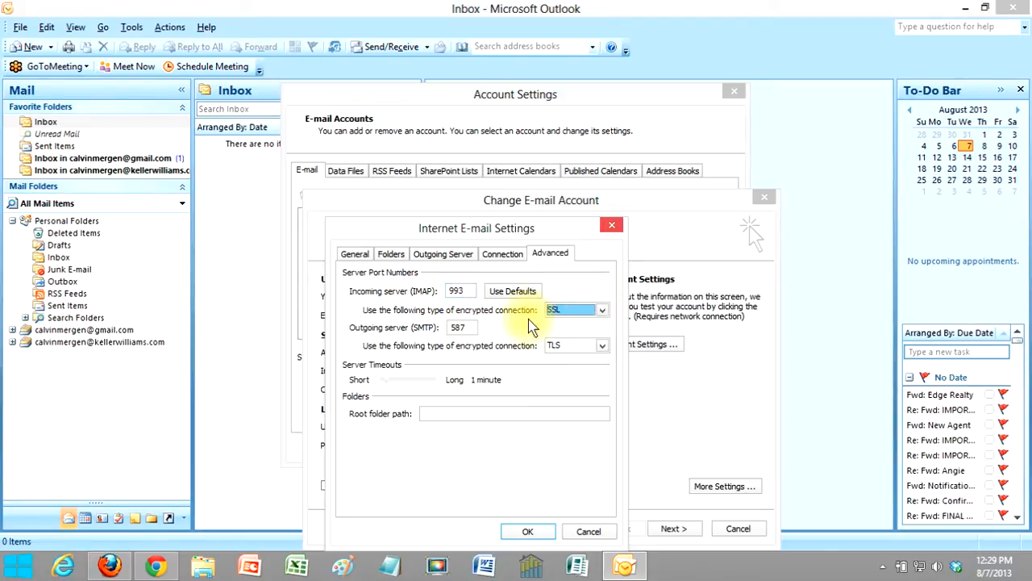
pyautogui.click(556, 353)
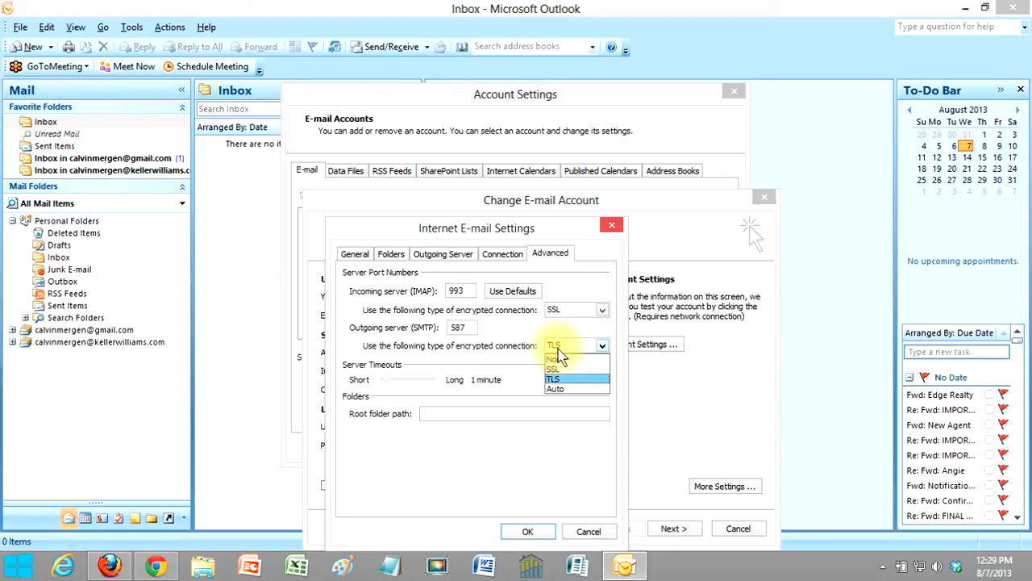
pyautogui.click(556, 346)
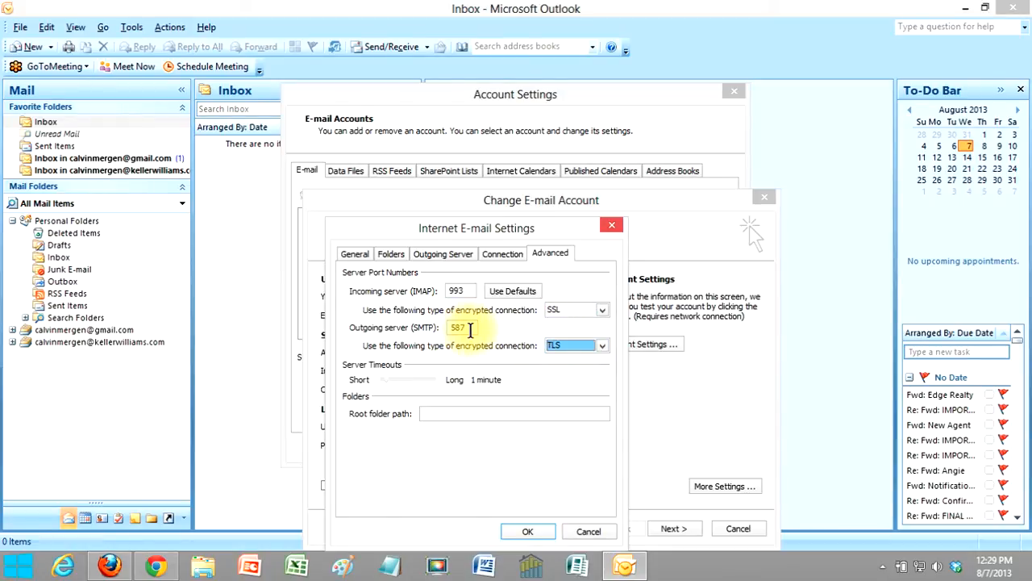
pyautogui.moveTo(470, 329); pyautogui.dragTo(421, 330)
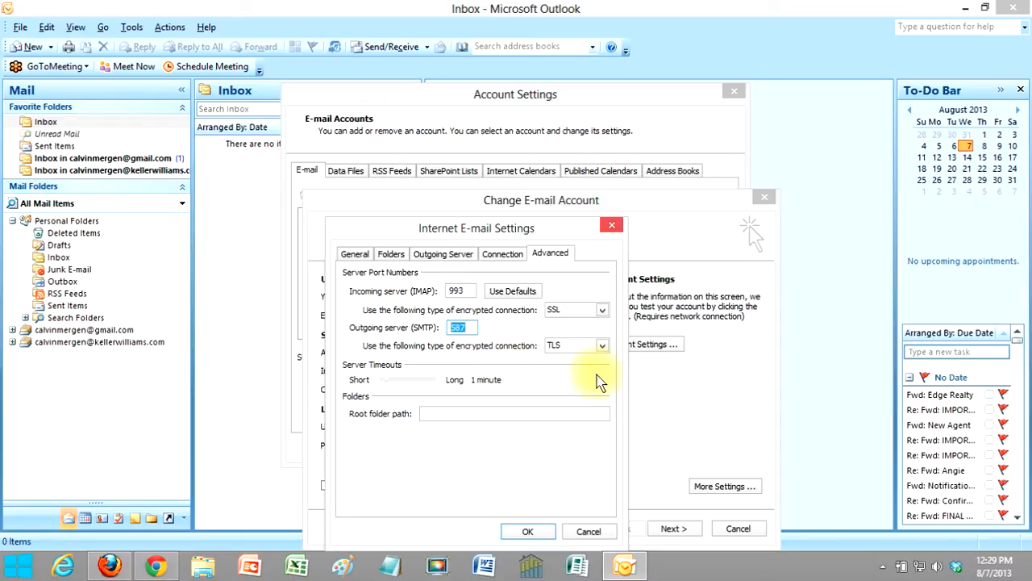
pyautogui.click(532, 535)
# - Test the Gmail account settings and leave the account dialog without making changes
pyautogui.click(658, 346)
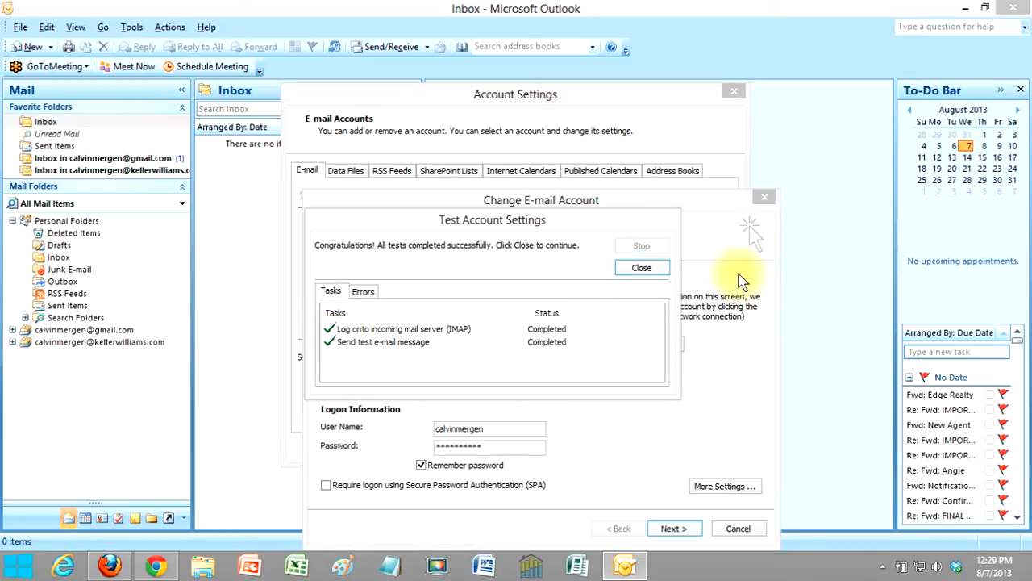
pyautogui.click(657, 268)
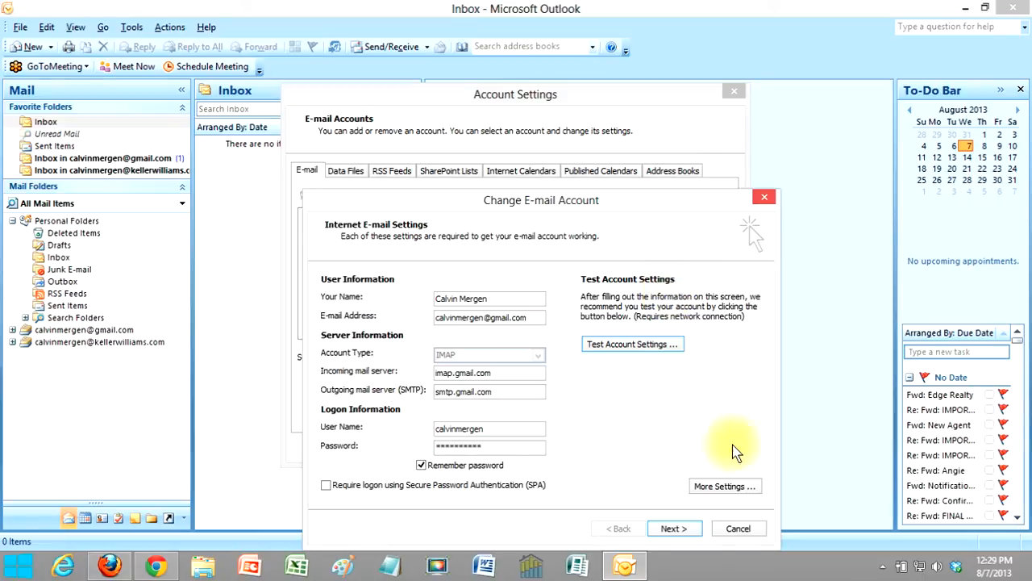
pyautogui.click(737, 528)
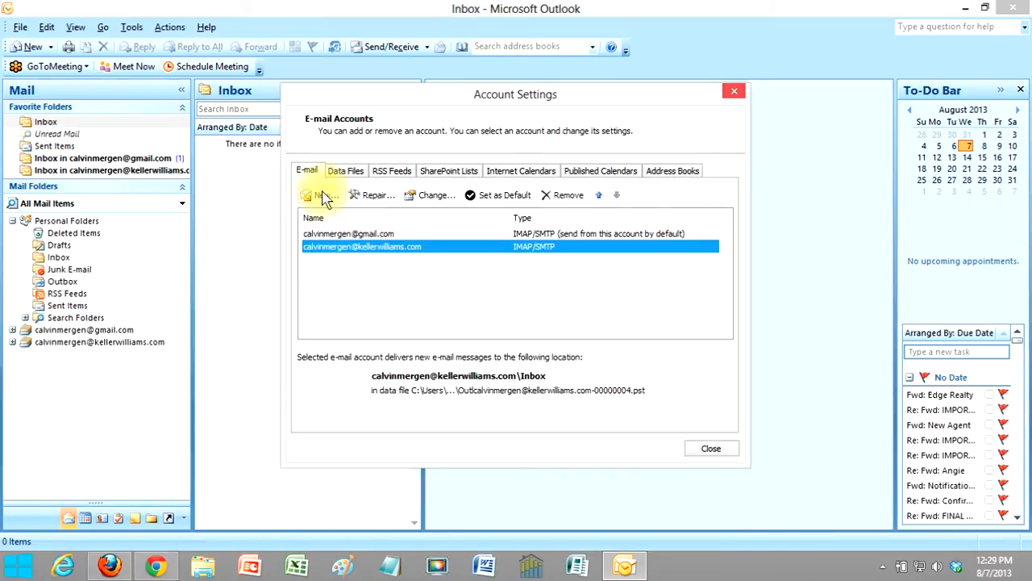
# - Review the Keller Williams account's mail servers and user name, and leave the account settings without making changes
pyautogui.doubleClick(353, 250)
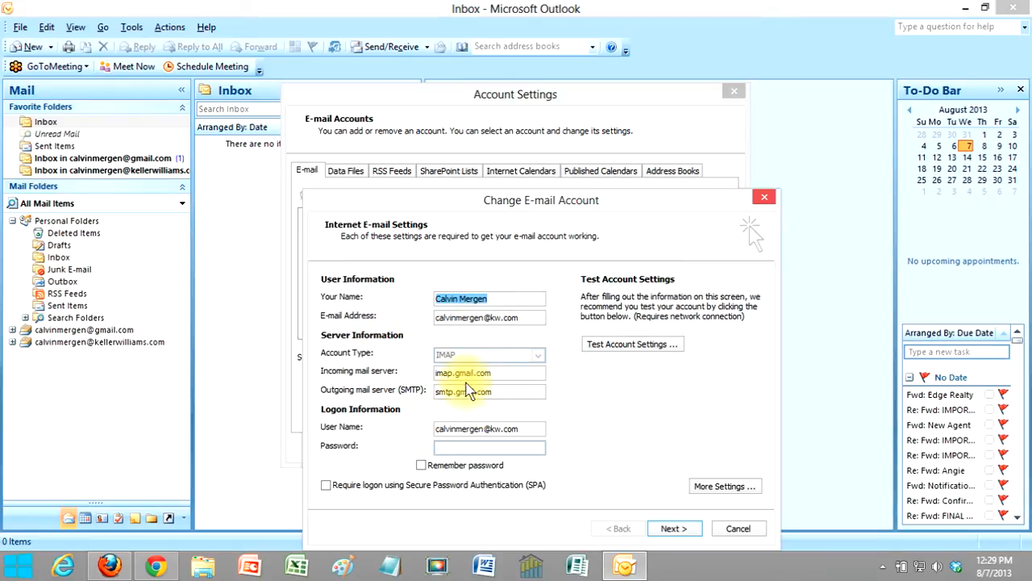
pyautogui.moveTo(529, 429); pyautogui.dragTo(434, 428)
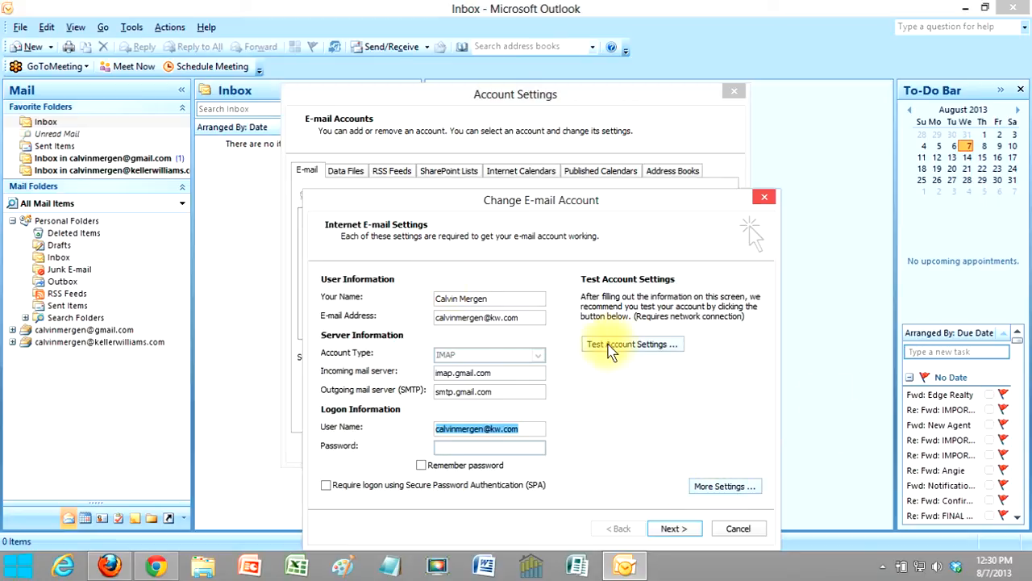
pyautogui.click(730, 530)
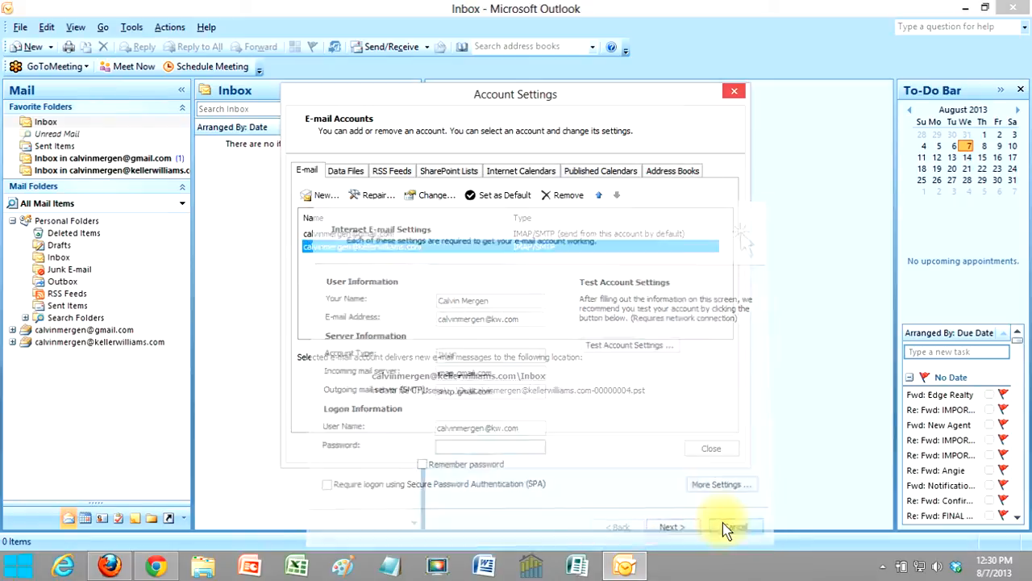
pyautogui.click(715, 449)
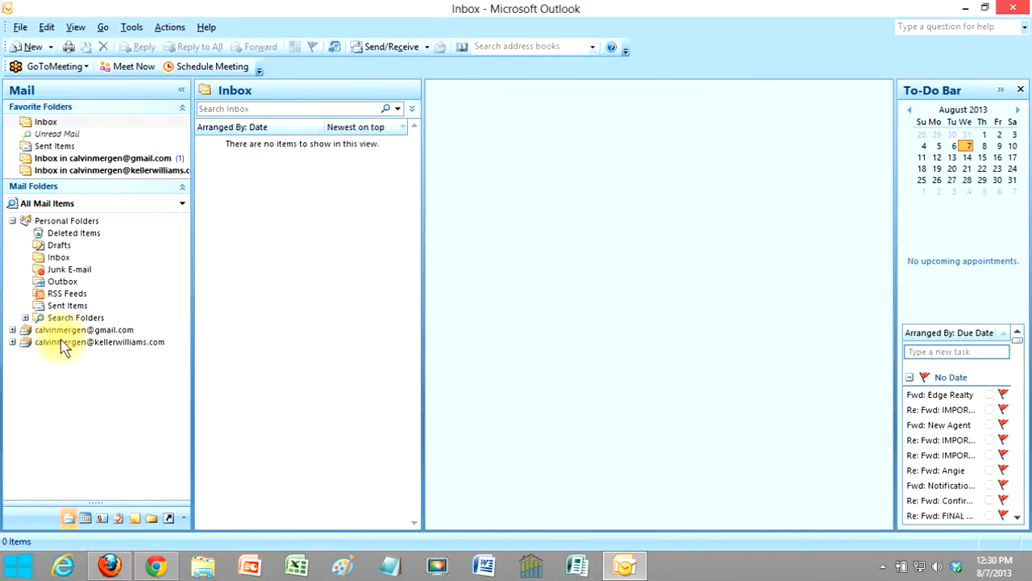
# - Expand the Gmail account's folder tree, examine its synchronized folders, and collapse the tree
pyautogui.click(13, 330)
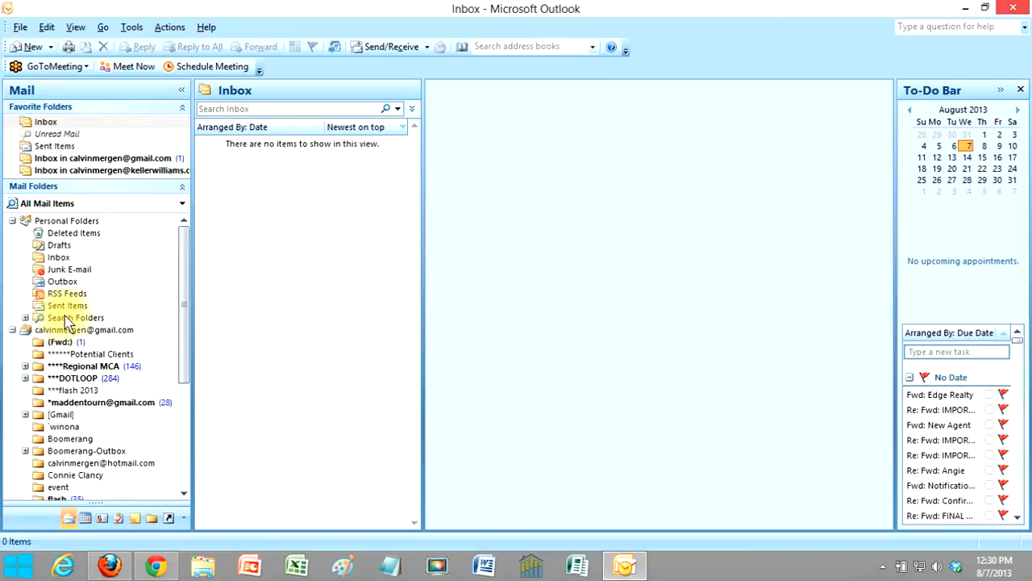
pyautogui.scroll(-2, 52, 323)
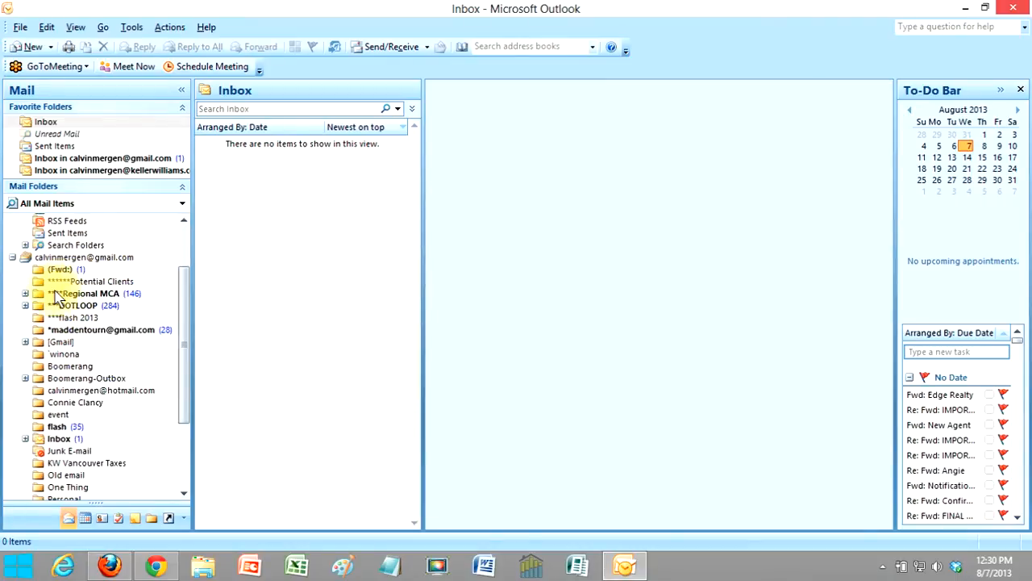
pyautogui.scroll(-2, 69, 353)
pyautogui.scroll(3, 68, 359)
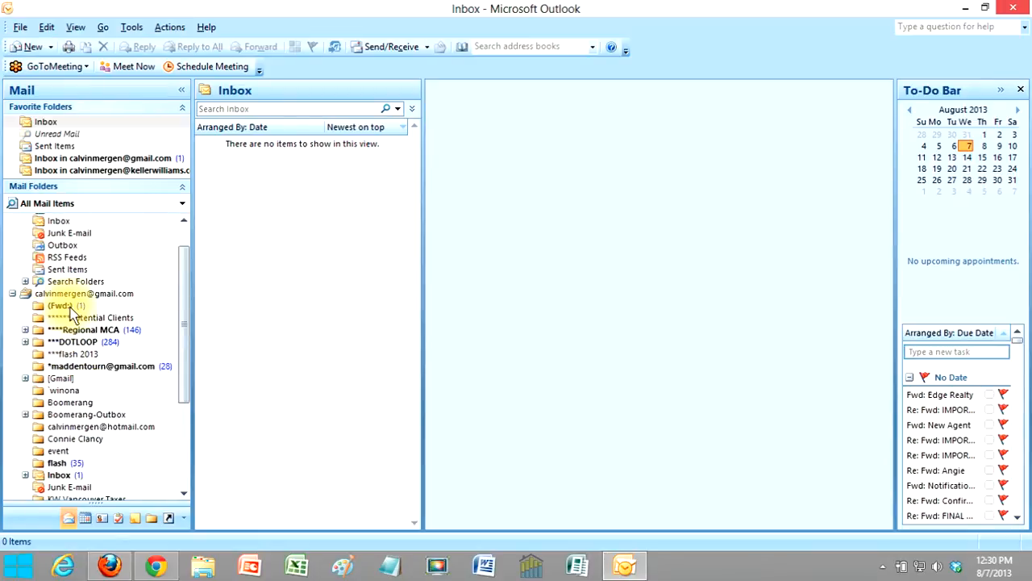
pyautogui.scroll(-5, 85, 355)
pyautogui.scroll(3, 90, 358)
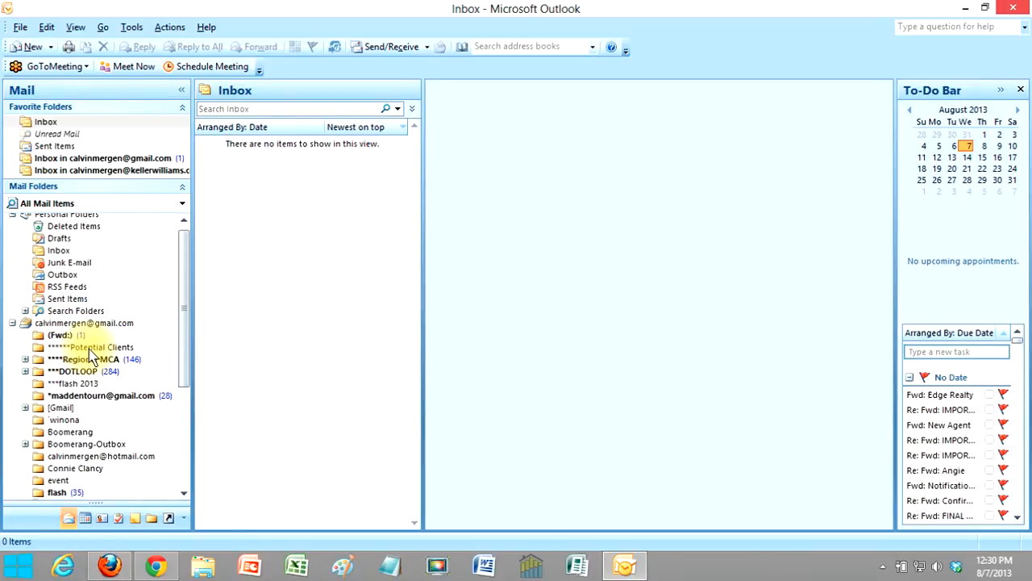
pyautogui.scroll(-1, 89, 357)
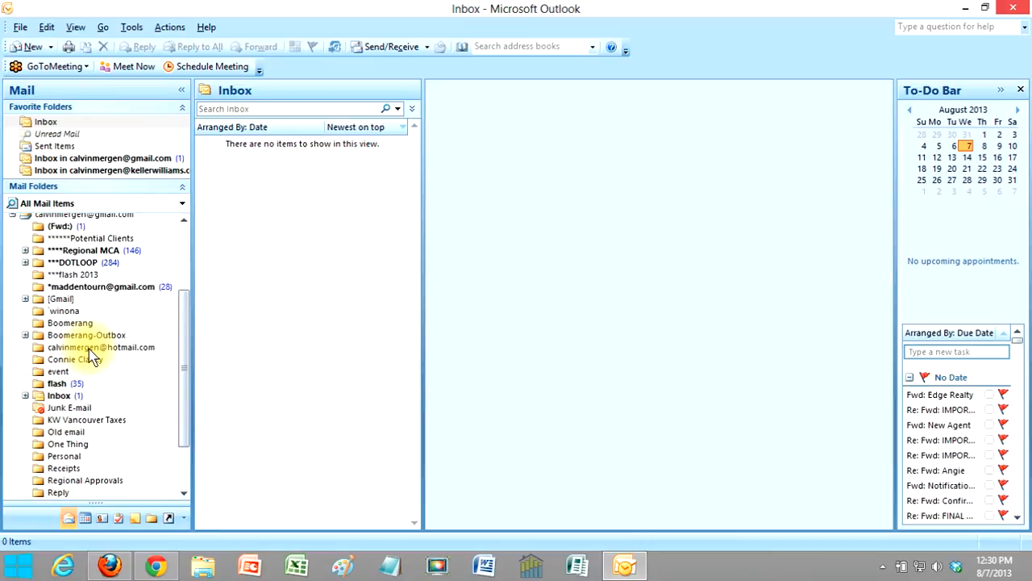
pyautogui.scroll(2, 91, 358)
pyautogui.scroll(-3, 105, 375)
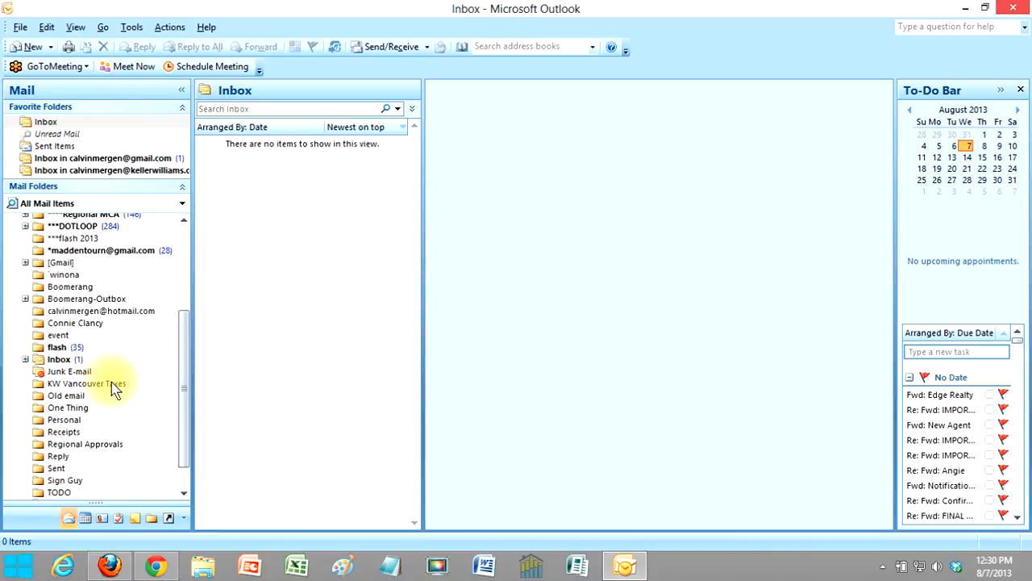
pyautogui.scroll(4, 107, 383)
pyautogui.click(13, 323)
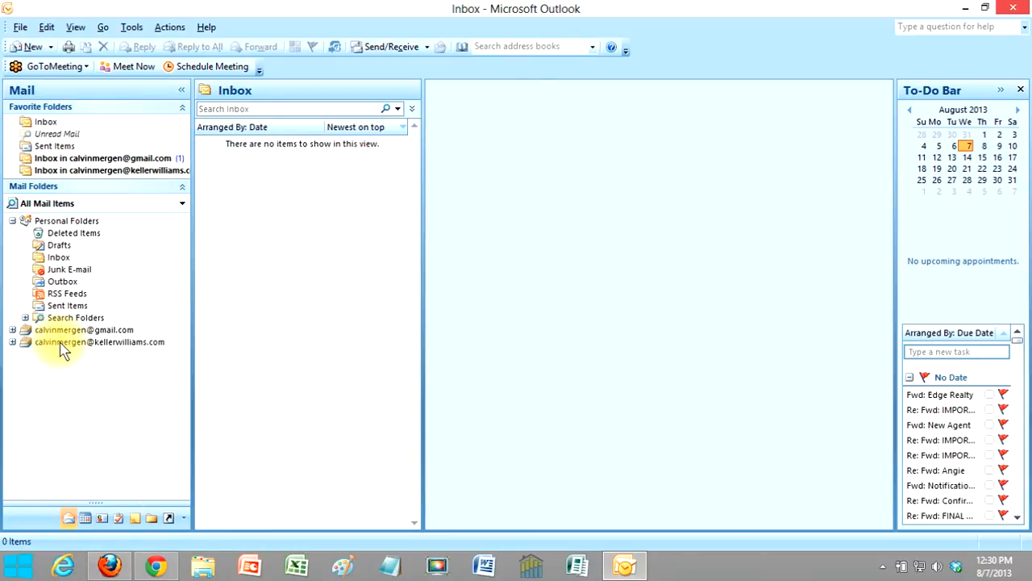
# - Try to move the flash folder from the Gmail account into the Keller Williams account, and dismiss the resulting message
pyautogui.click(13, 329)
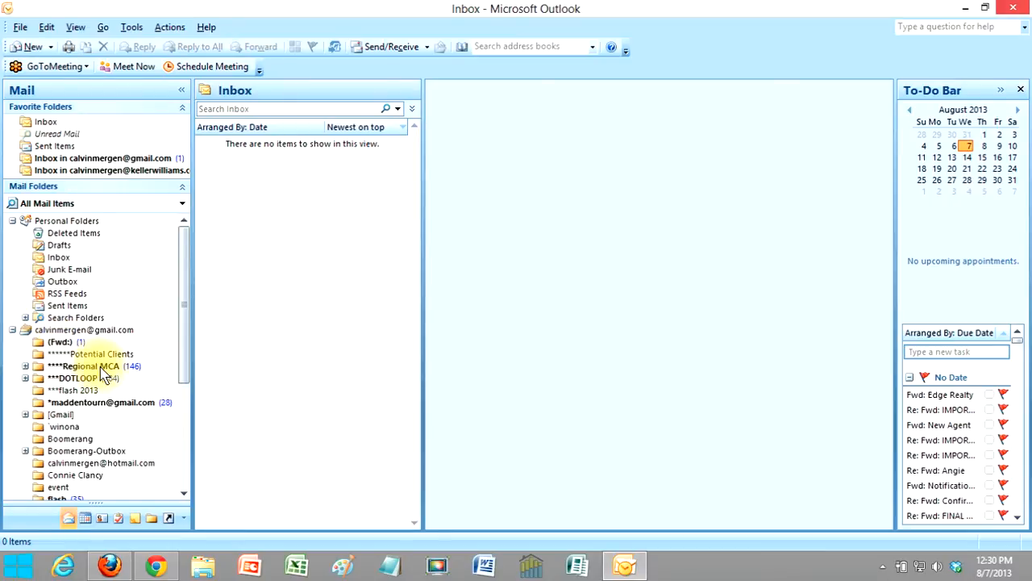
pyautogui.scroll(-3, 92, 387)
pyautogui.scroll(-1, 89, 423)
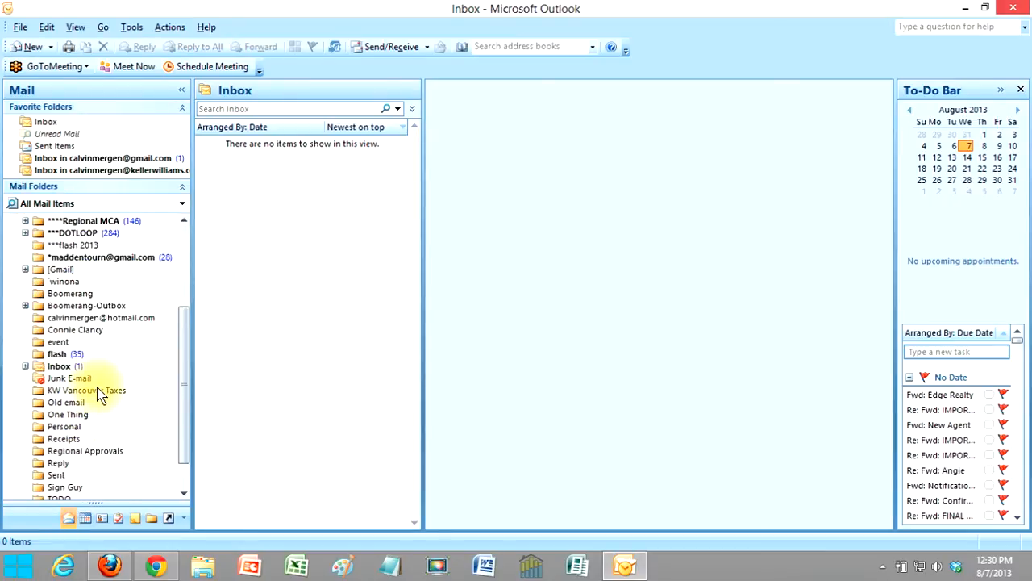
pyautogui.scroll(-1, 92, 405)
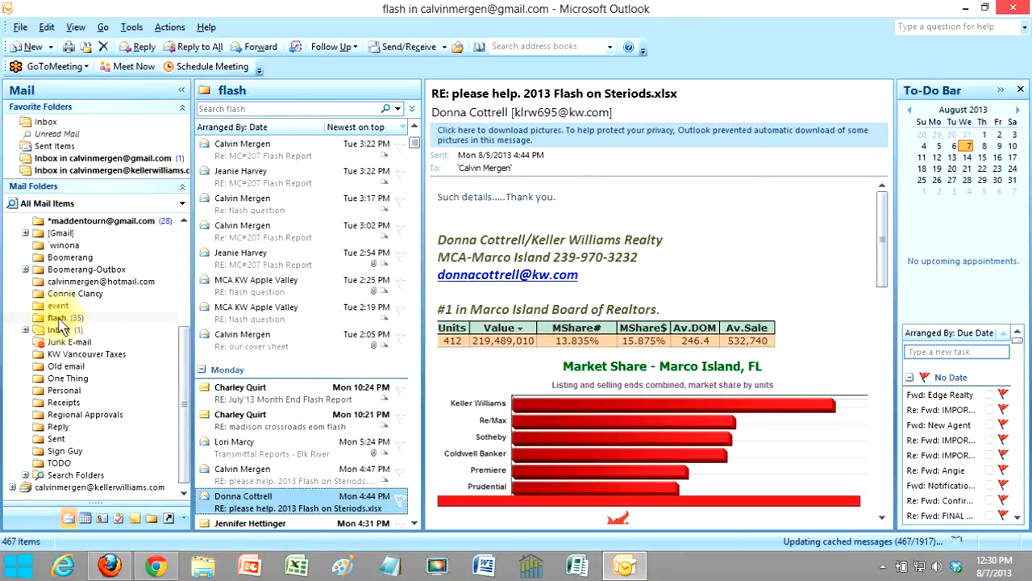
pyautogui.moveTo(60, 319); pyautogui.dragTo(98, 452)
pyautogui.click(13, 488)
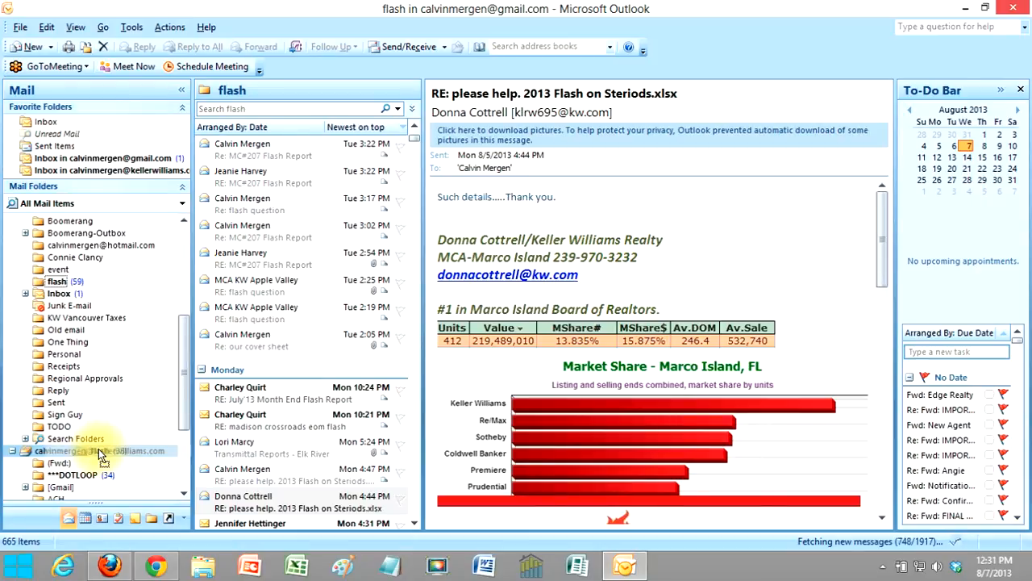
pyautogui.moveTo(99, 448); pyautogui.dragTo(98, 448)
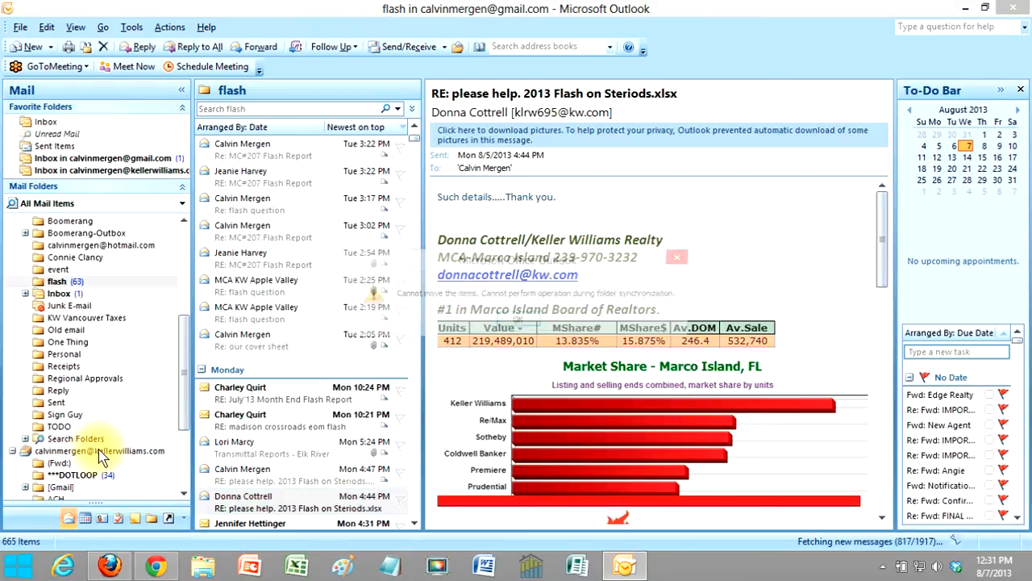
pyautogui.click(522, 323)
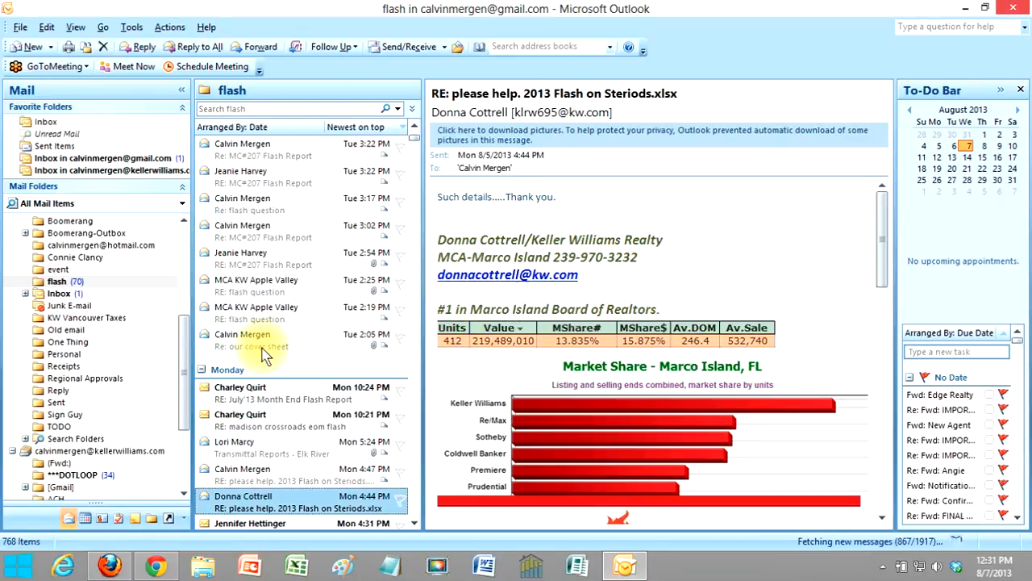
# - Move the KW Vancouver Taxes folder from the Gmail account into the Keller Williams account
pyautogui.scroll(-1, 77, 339)
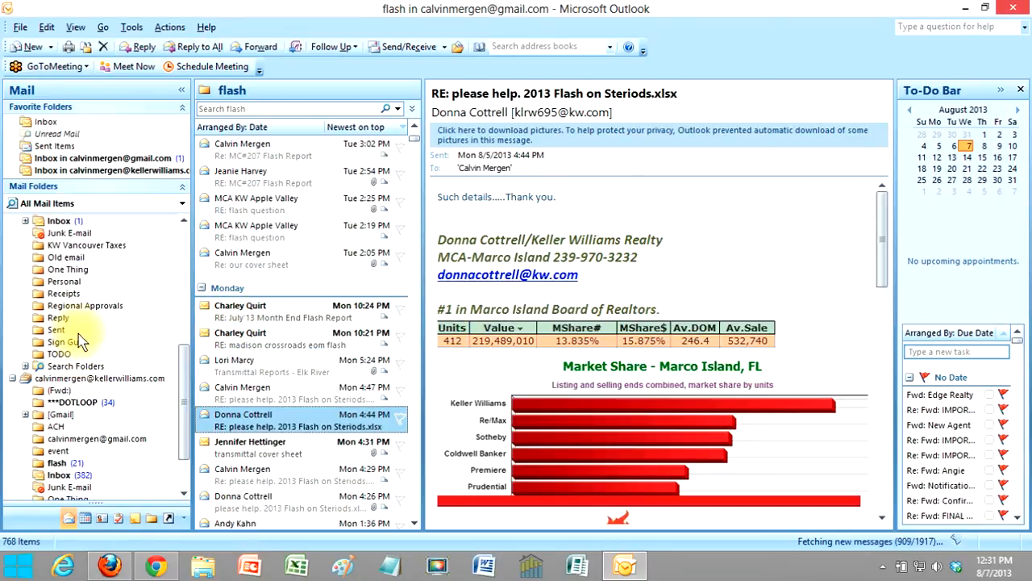
pyautogui.click(25, 450)
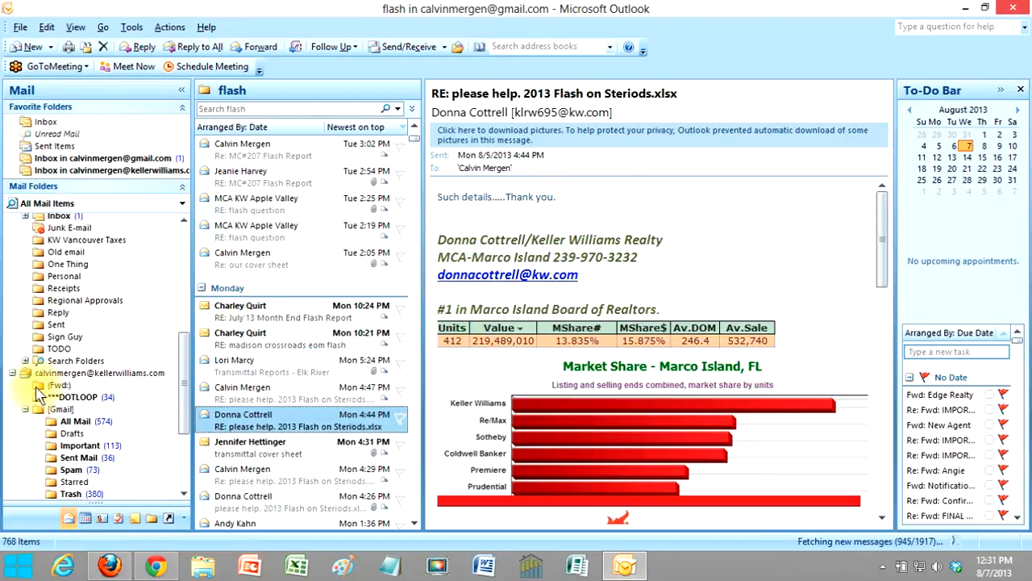
pyautogui.click(25, 409)
pyautogui.scroll(1, 44, 347)
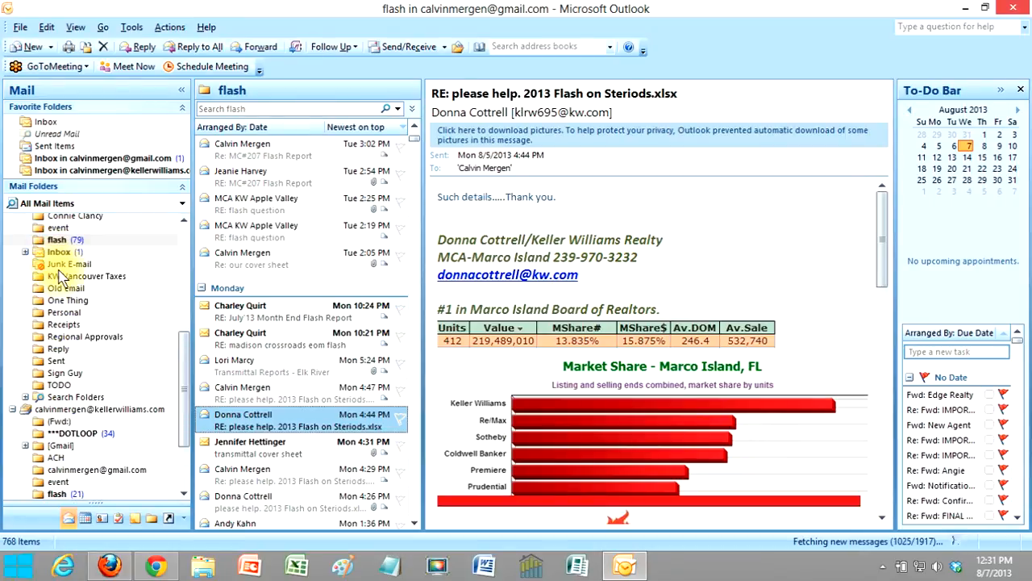
pyautogui.click(68, 276)
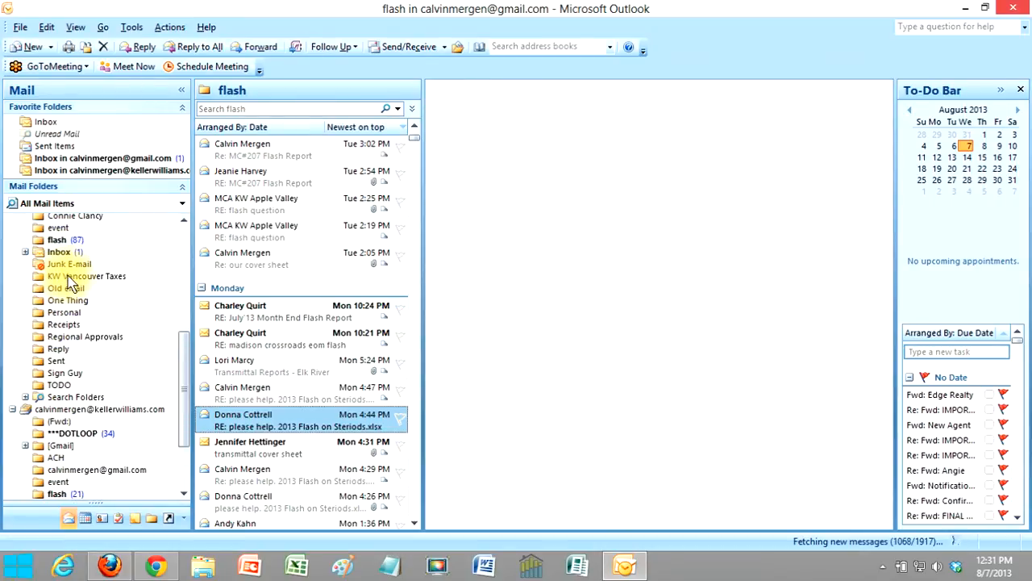
pyautogui.moveTo(70, 283); pyautogui.dragTo(70, 410)
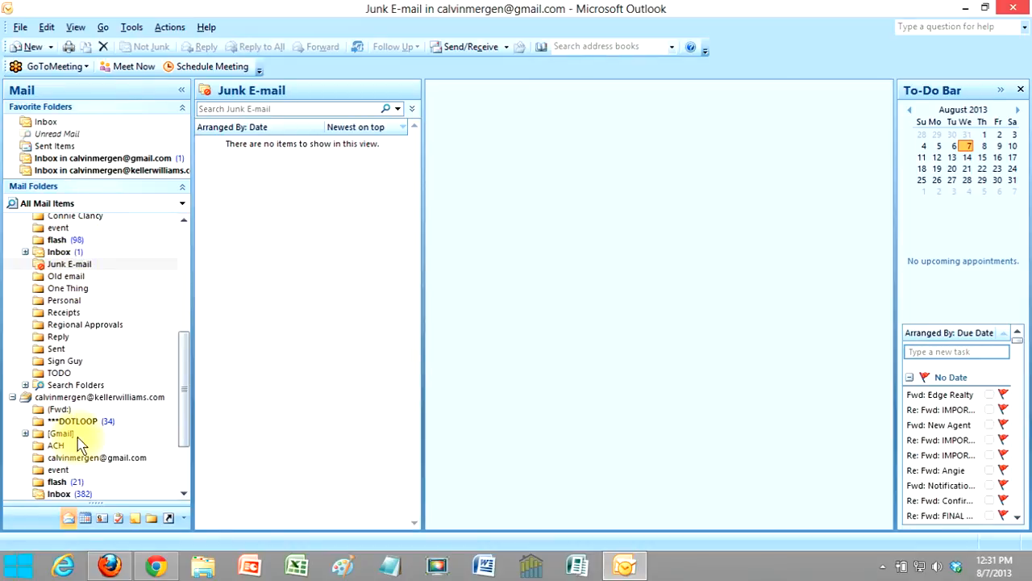
pyautogui.scroll(-3, 79, 436)
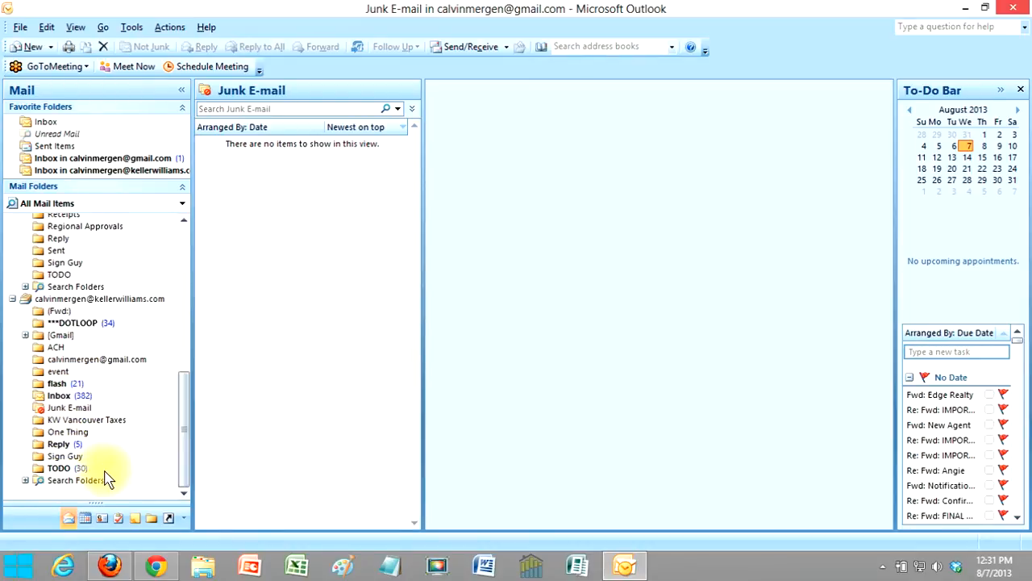
# - Reload Gmail in Chrome to check its labels, and open the KW Vancouver Taxes label in the Keller Williams mailbox in Firefox
pyautogui.click(153, 562)
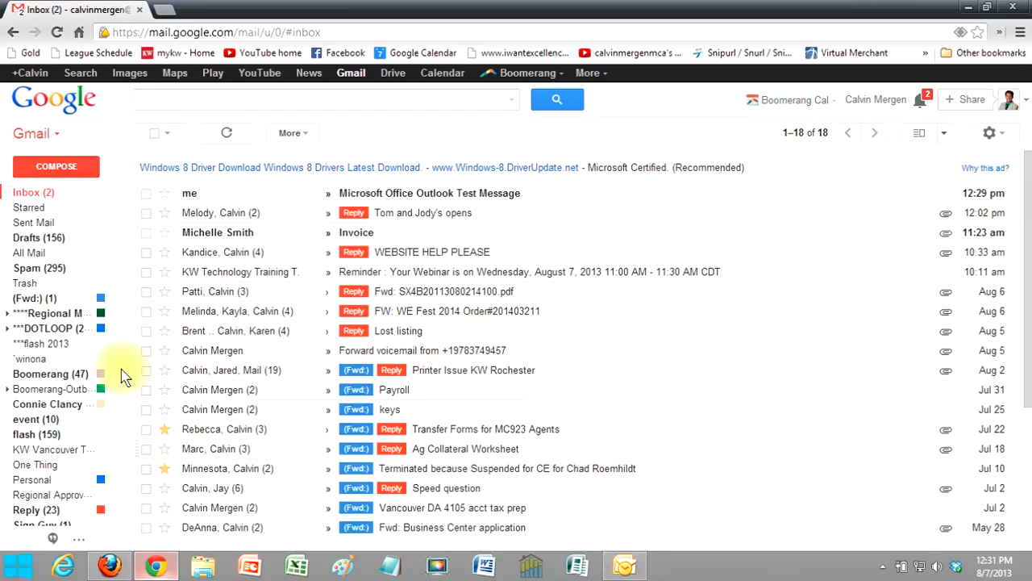
pyautogui.click(57, 33)
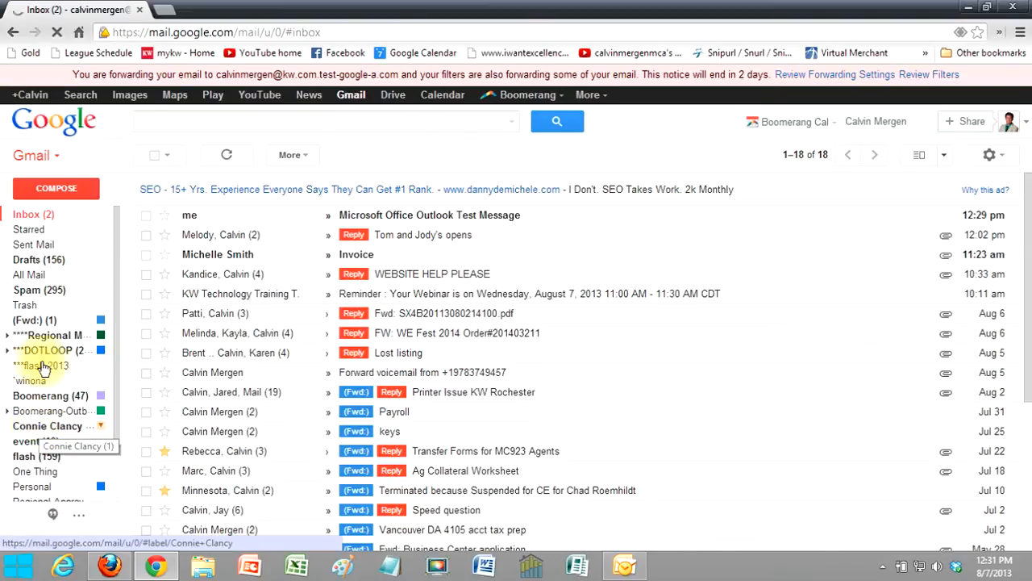
pyautogui.click(111, 566)
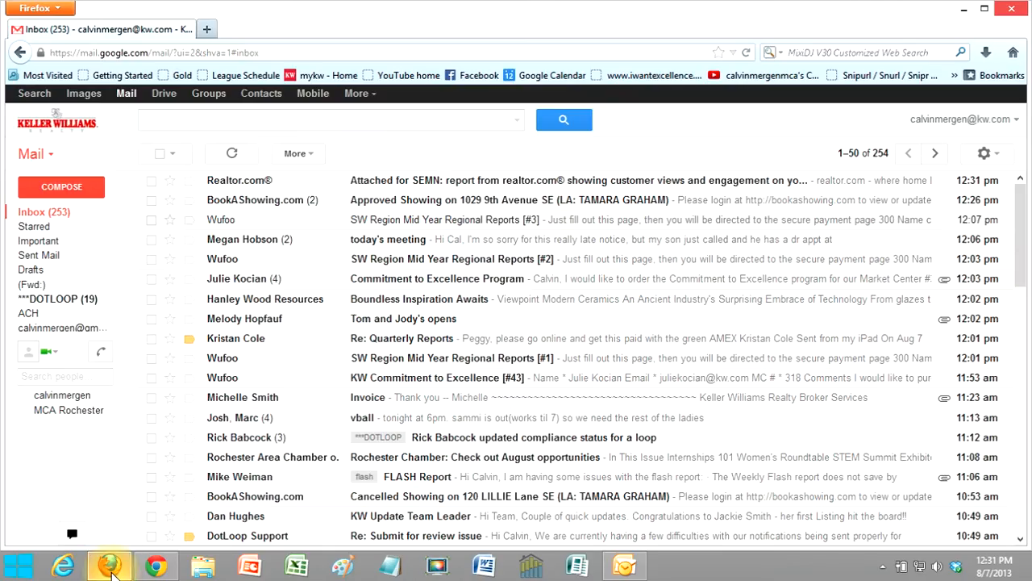
pyautogui.moveTo(69, 322)
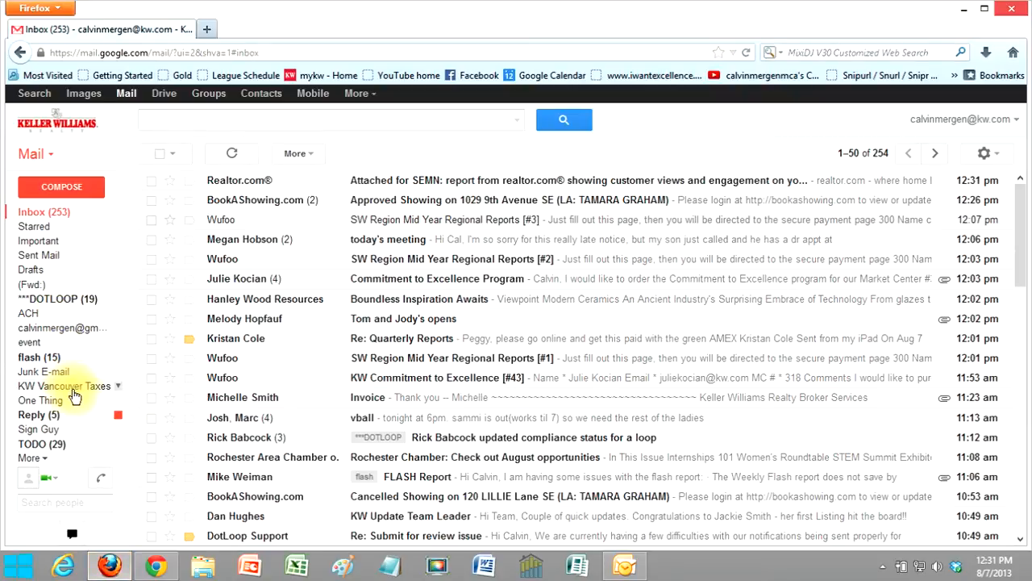
pyautogui.click(73, 391)
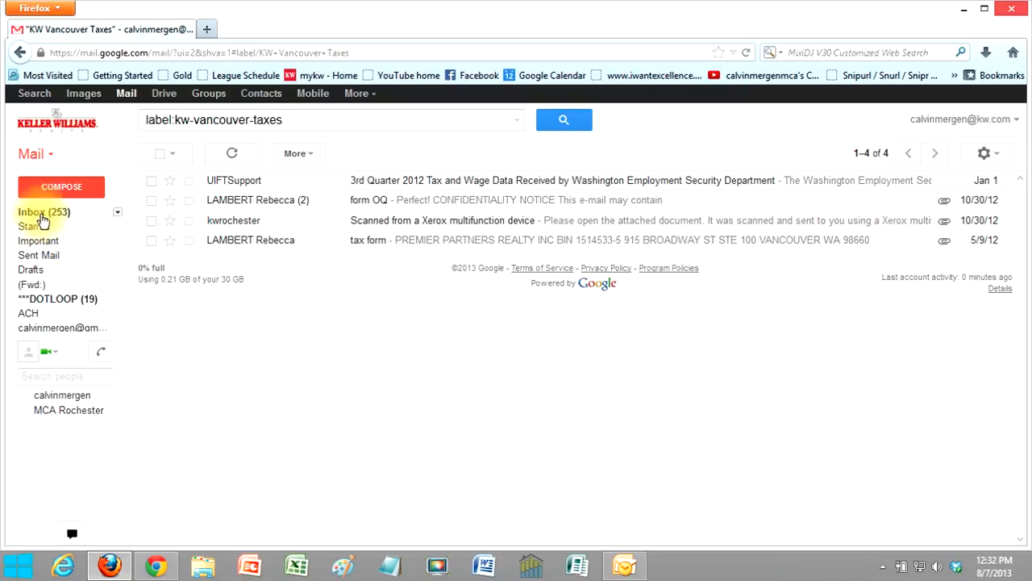
pyautogui.moveTo(52, 347)
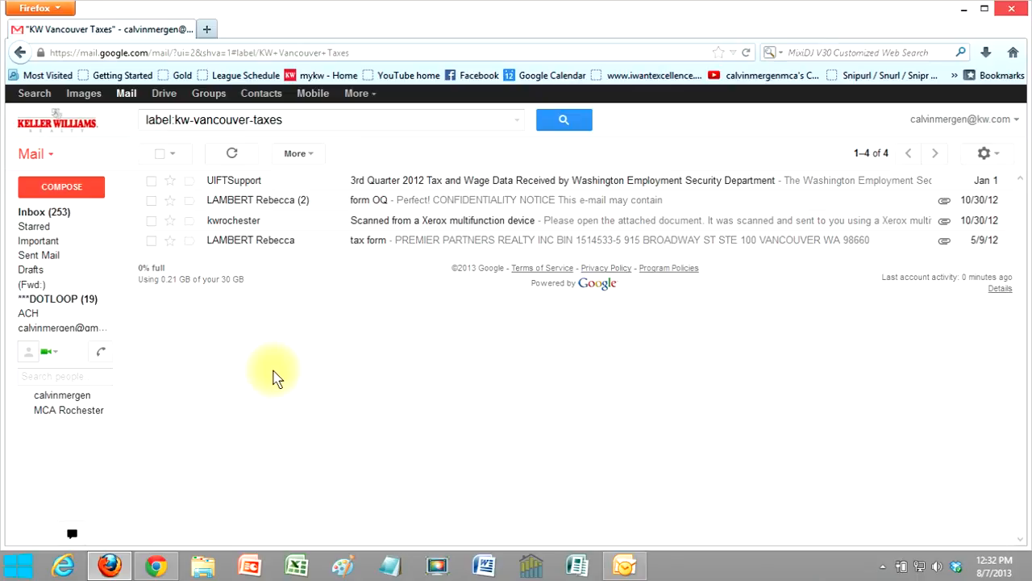
# - Refresh and look through the Gmail inbox in Chrome, and return to the Keller Williams mailbox in Firefox
pyautogui.click(159, 569)
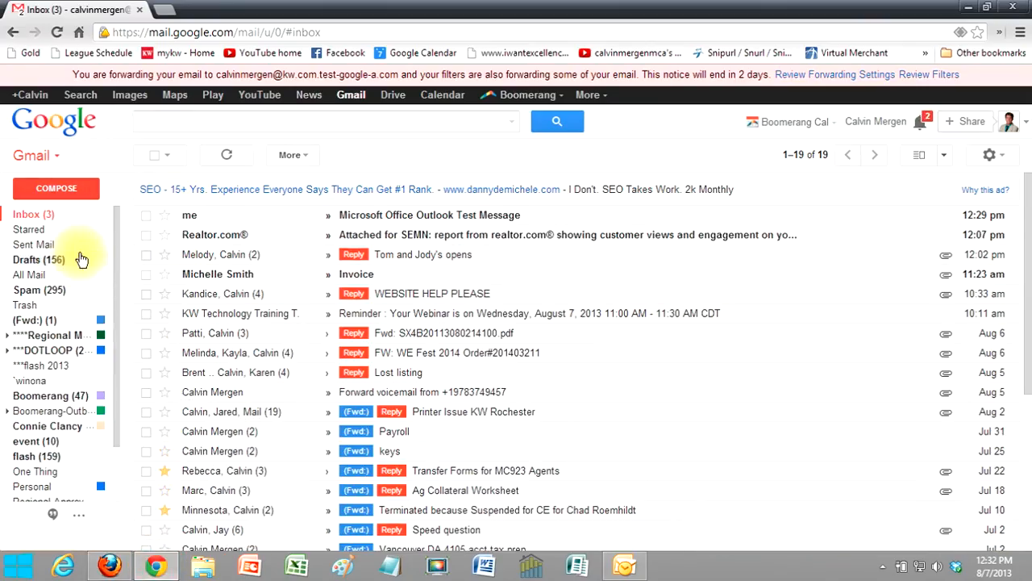
pyautogui.click(36, 215)
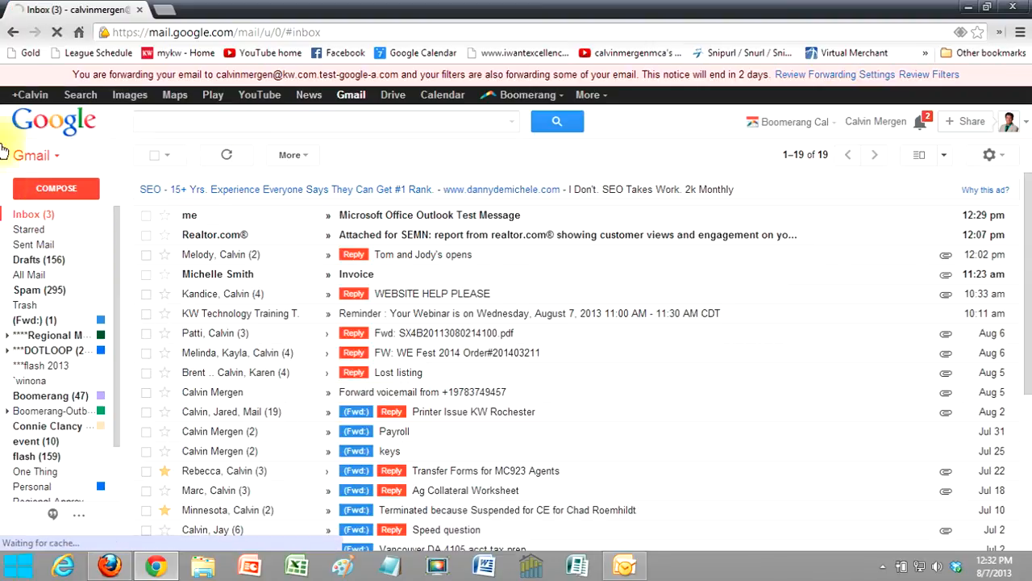
pyautogui.scroll(-3, 449, 345)
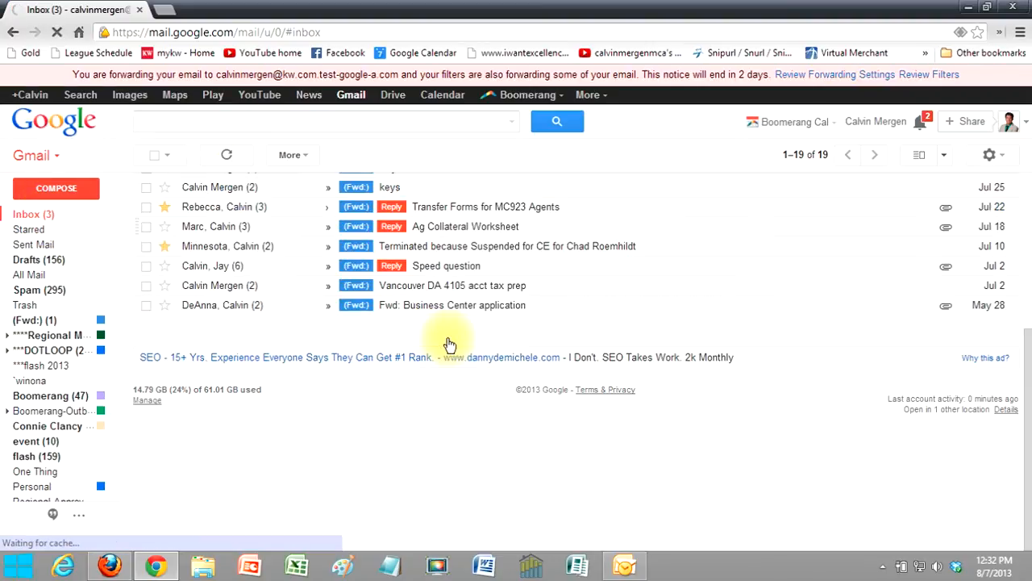
pyautogui.scroll(3, 454, 345)
pyautogui.scroll(-5, 452, 345)
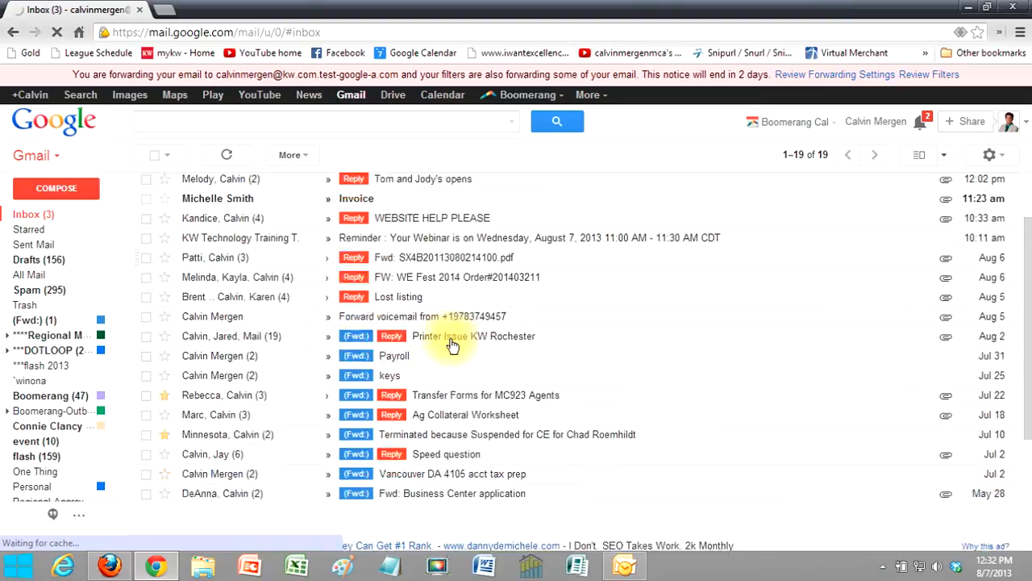
pyautogui.click(37, 216)
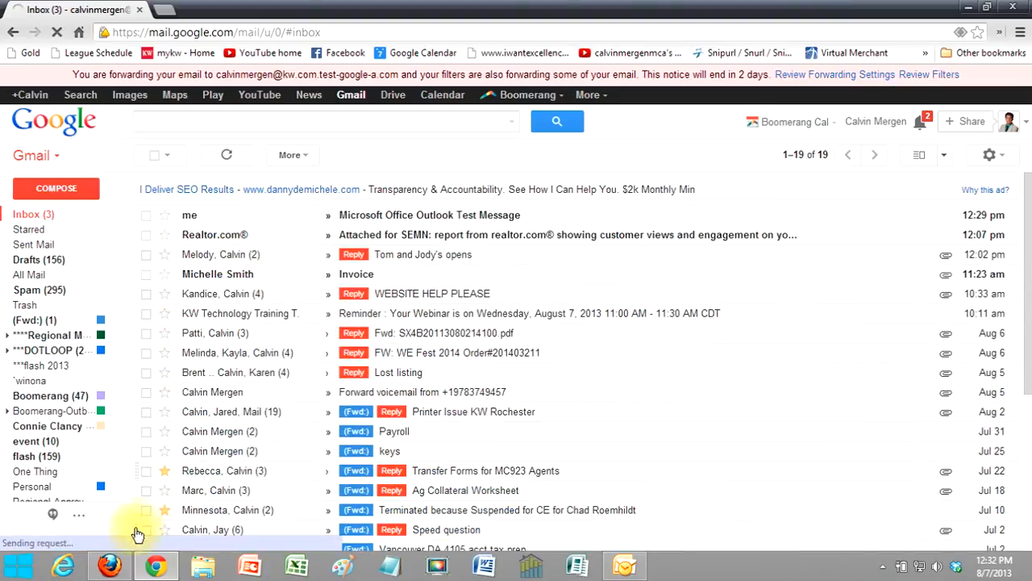
pyautogui.click(110, 565)
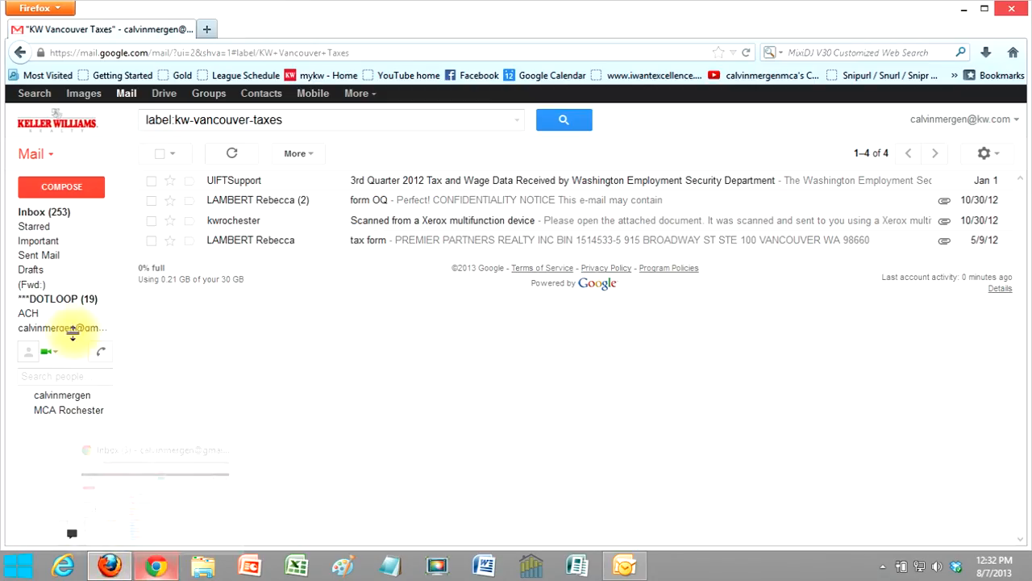